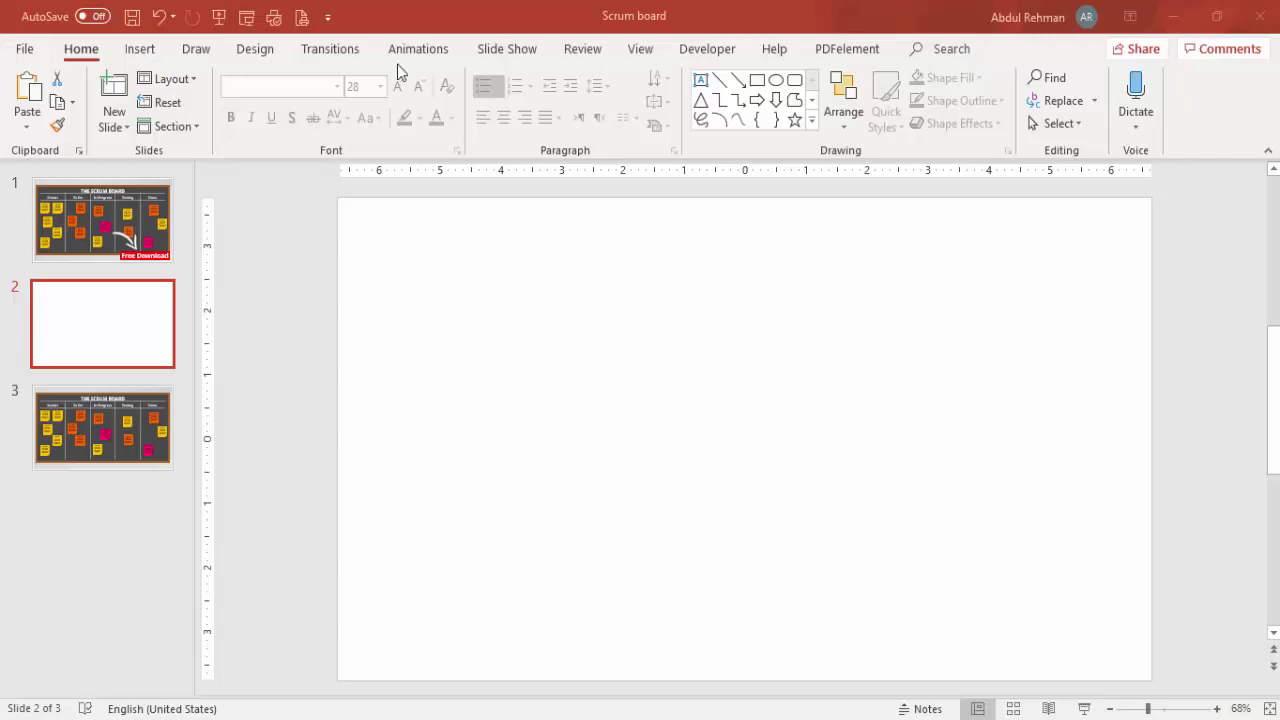
Draw a rectangle covering most of slide 2.
click(140, 48)
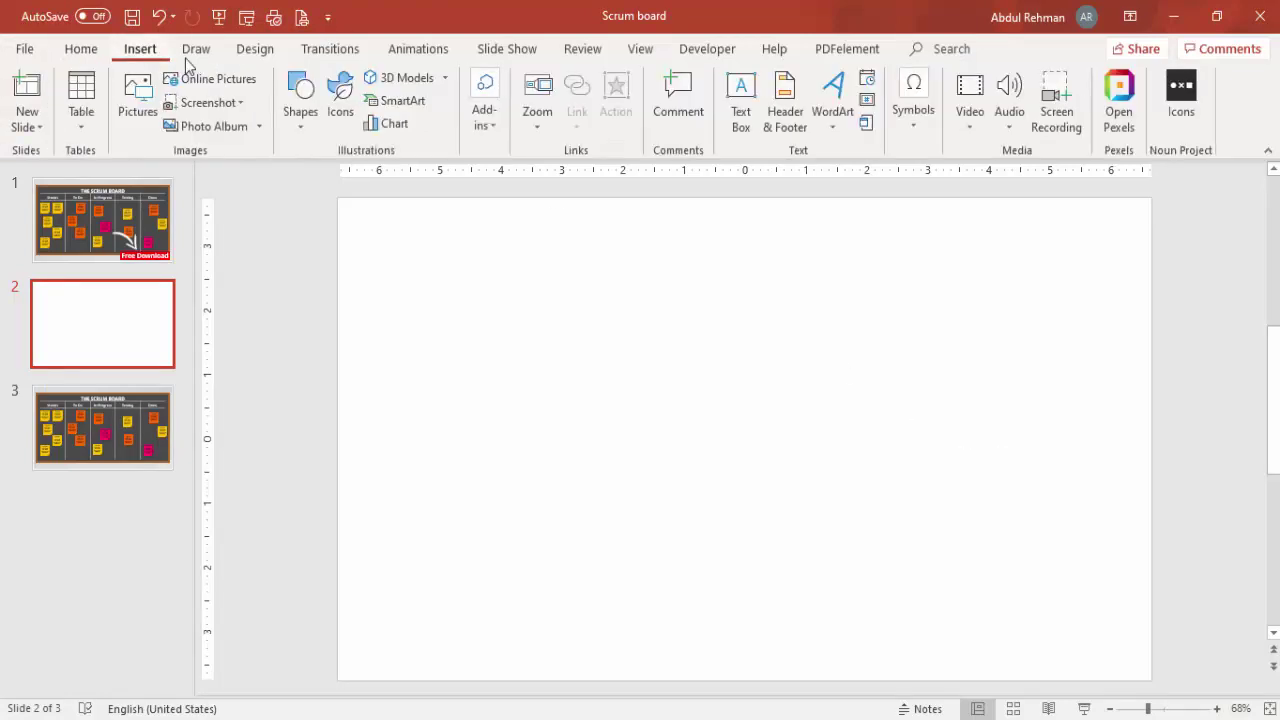
click(288, 132)
click(293, 275)
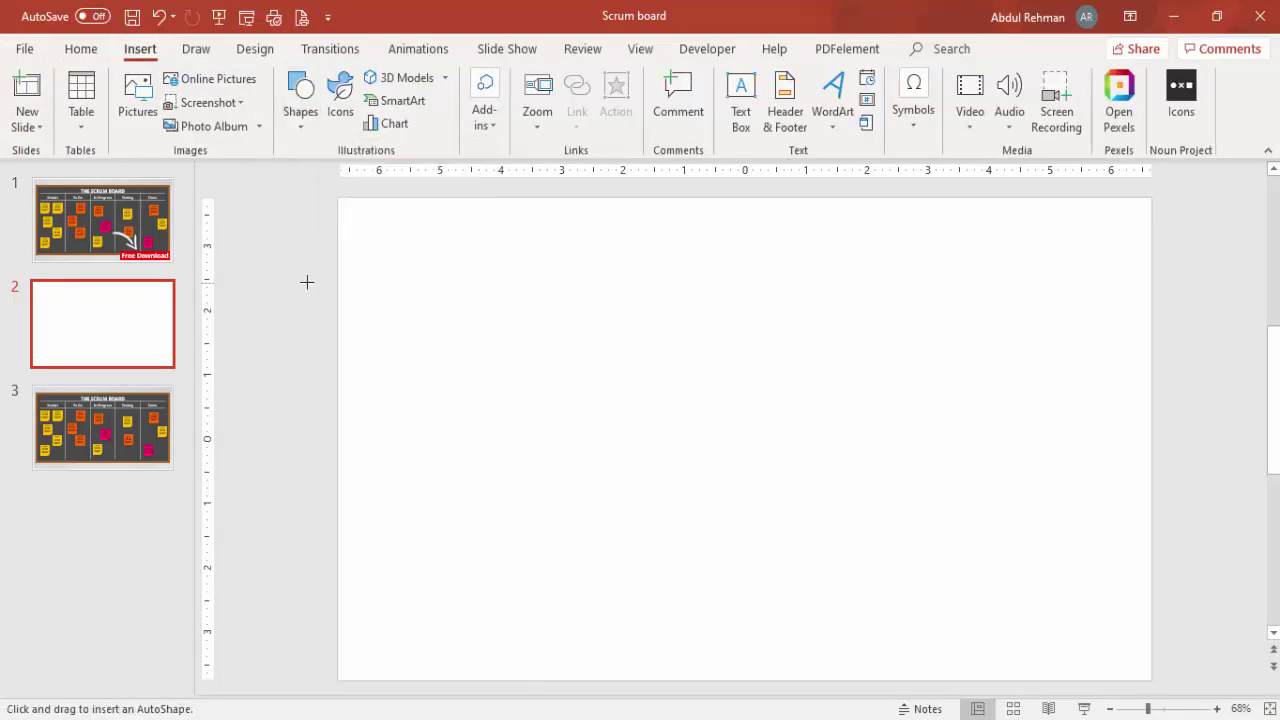
drag(354, 241, 1140, 669)
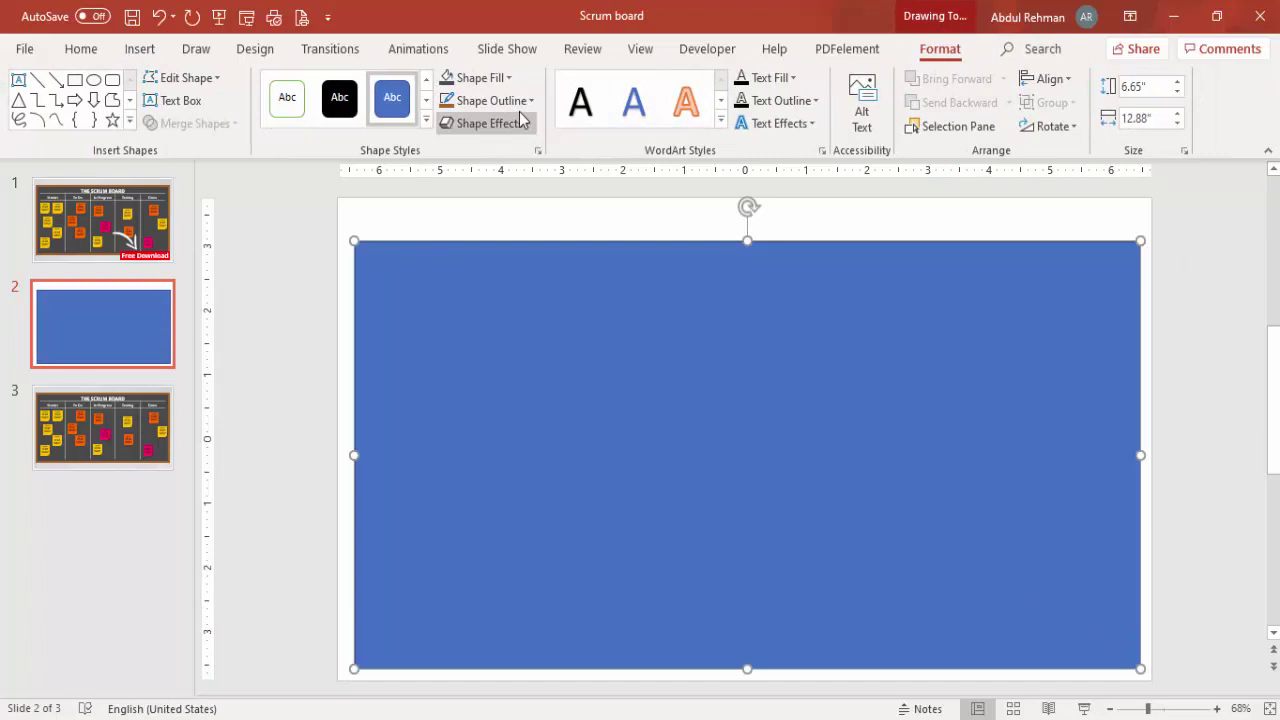
Give the rectangle a brown outline and a dark gray fill.
click(500, 100)
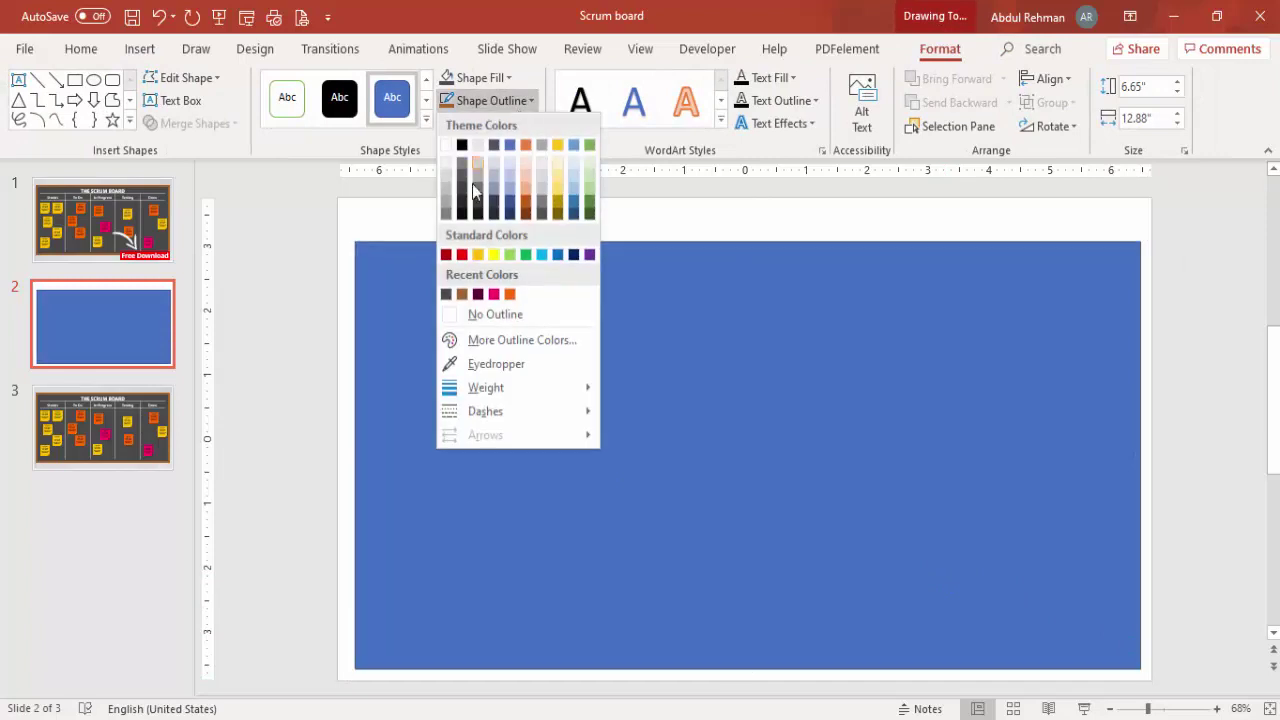
click(462, 292)
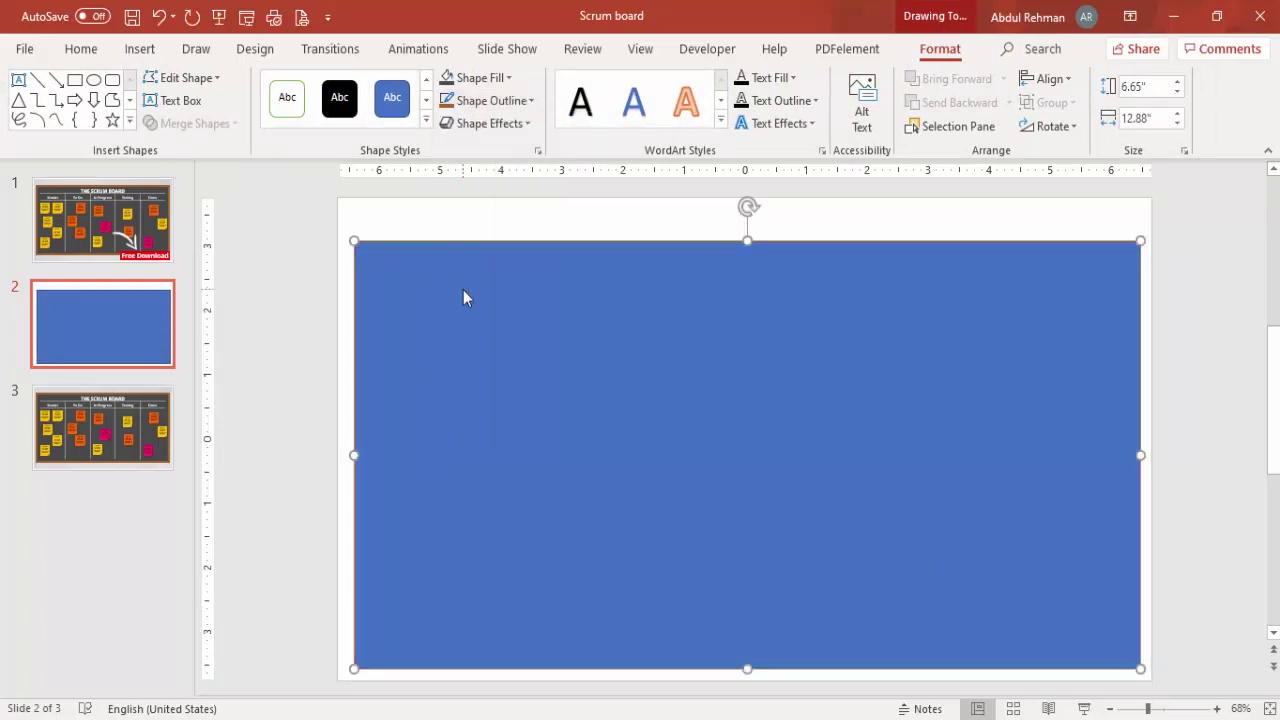
click(492, 87)
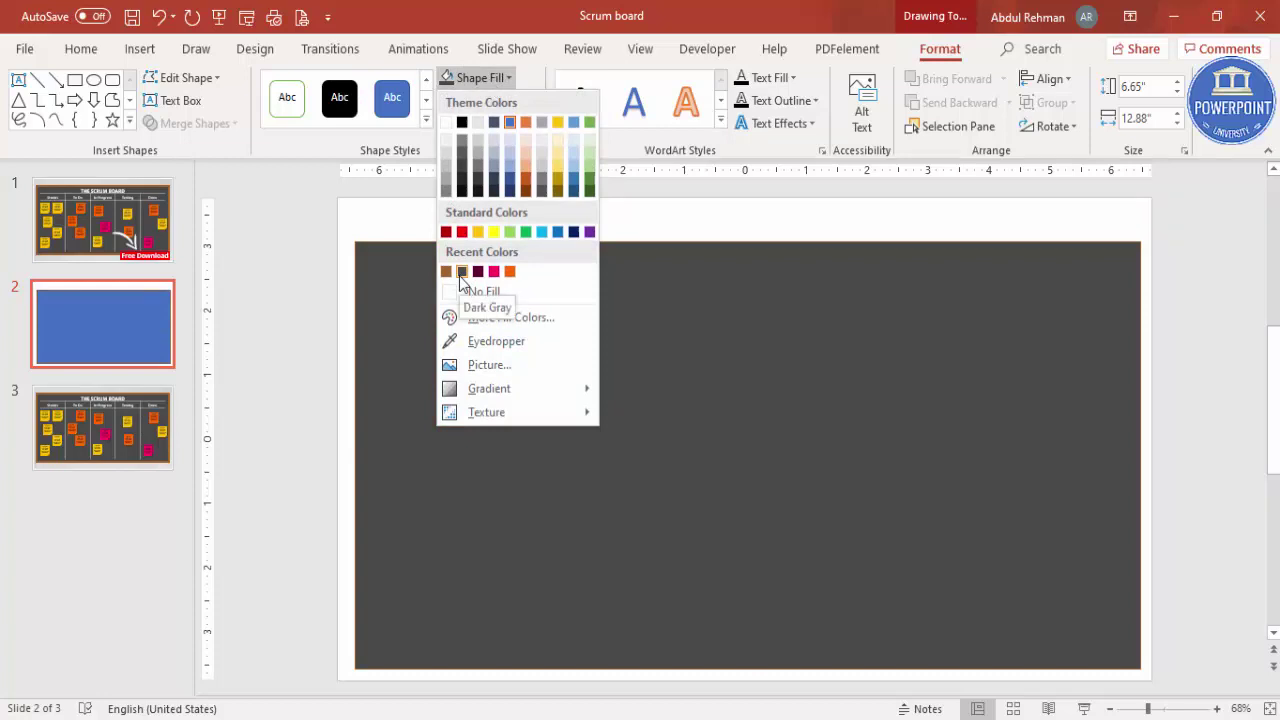
click(462, 272)
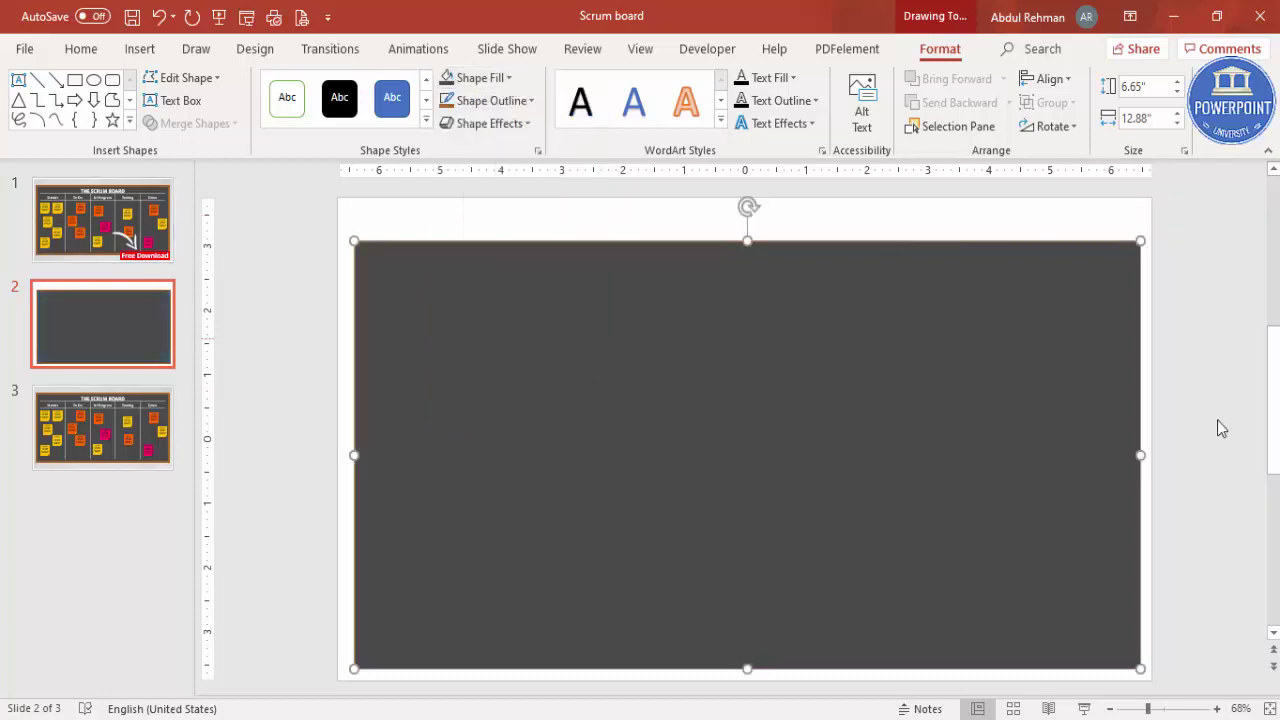
Raise the rectangle's brown outline width to 10 pt in Format Shape.
right_click(556, 317)
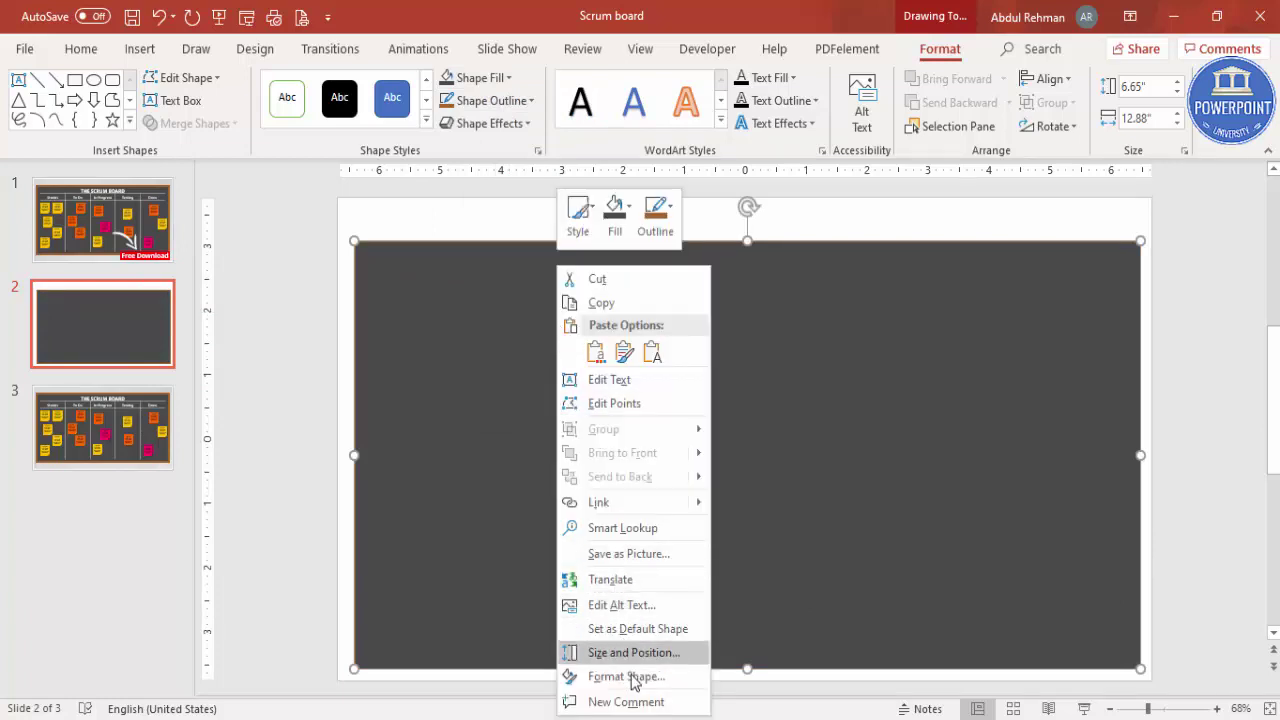
click(717, 640)
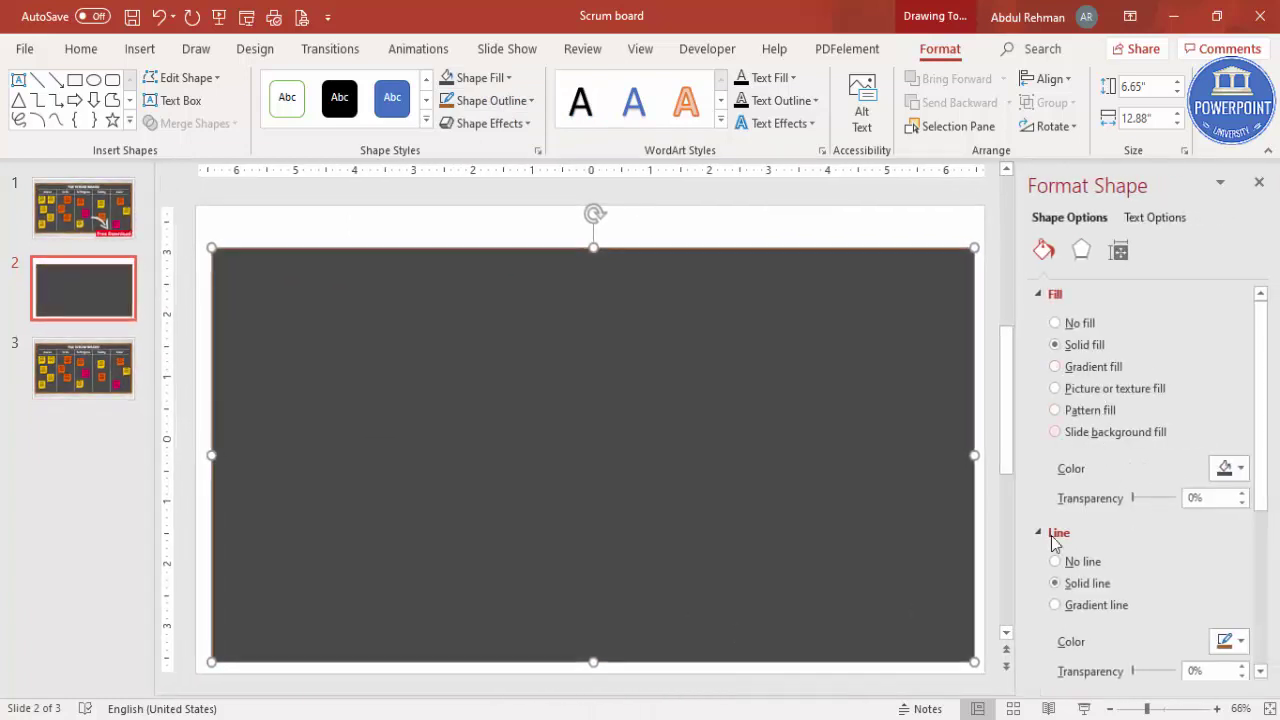
scroll(1268, 488, down, 3)
scroll(1266, 534, down, 1)
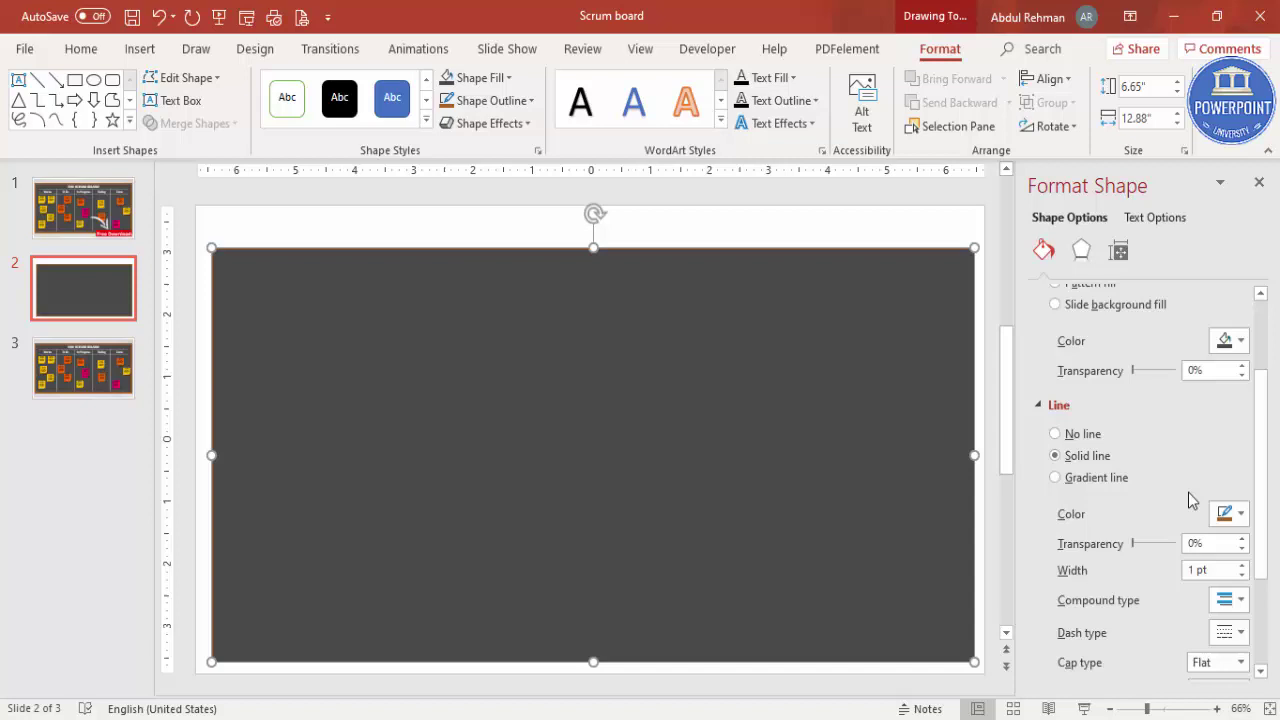
click(1245, 567)
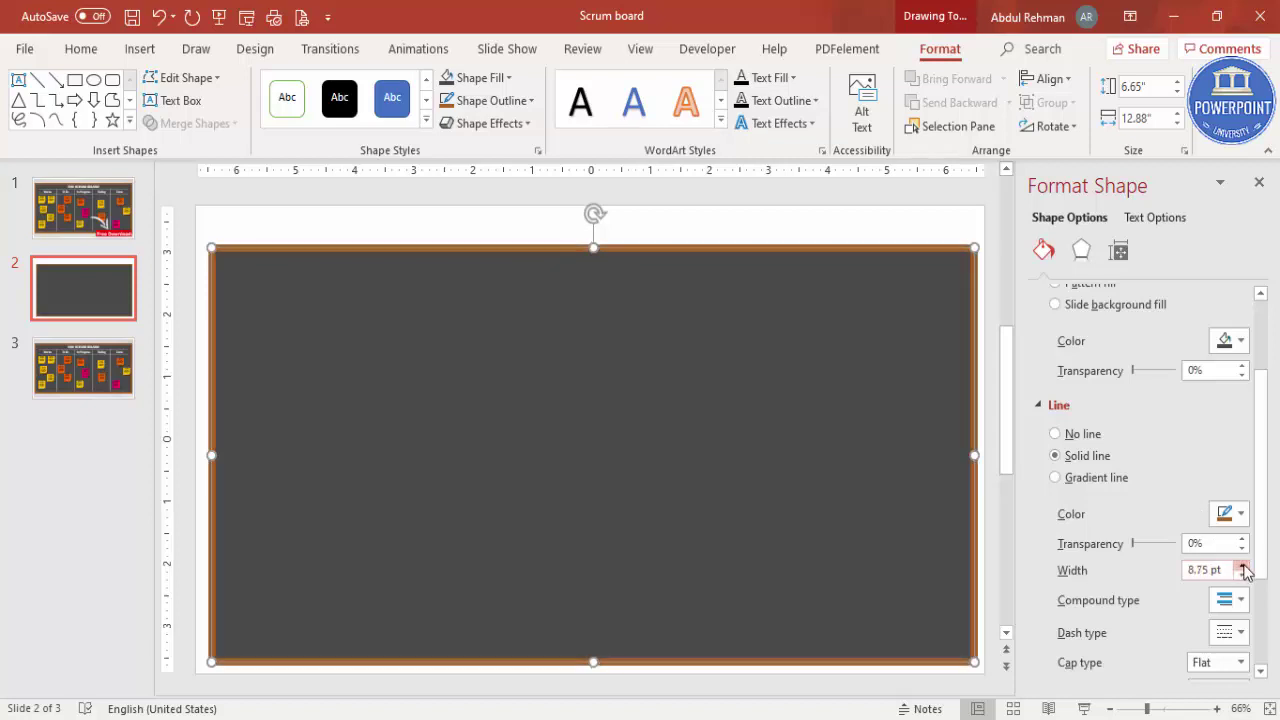
click(1245, 566)
click(1245, 566)
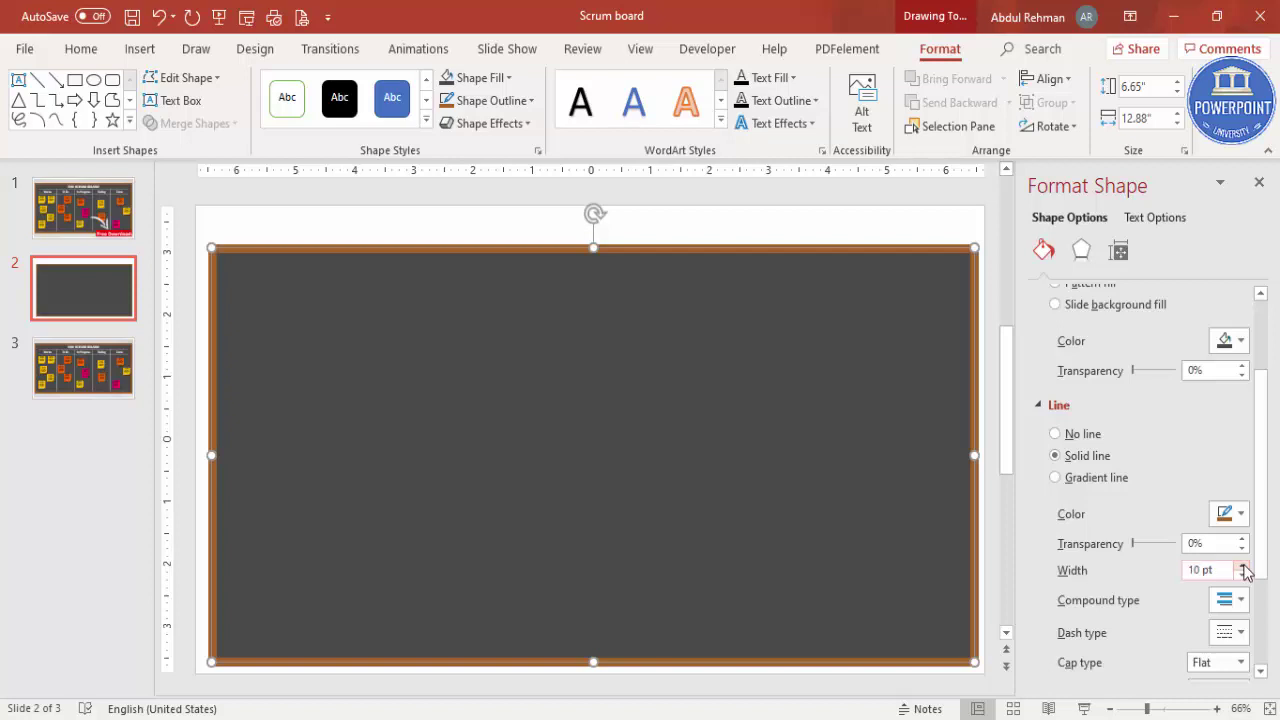
click(449, 231)
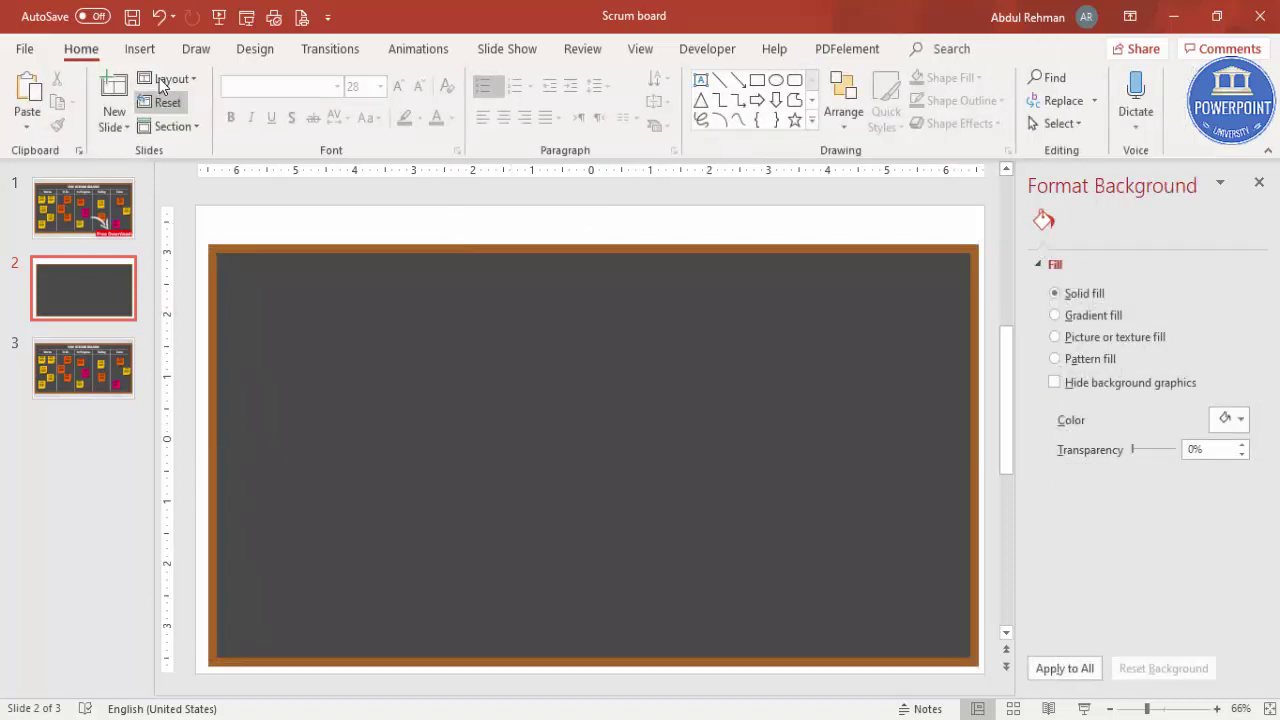
Insert a table with 5 columns and 2 rows.
click(137, 49)
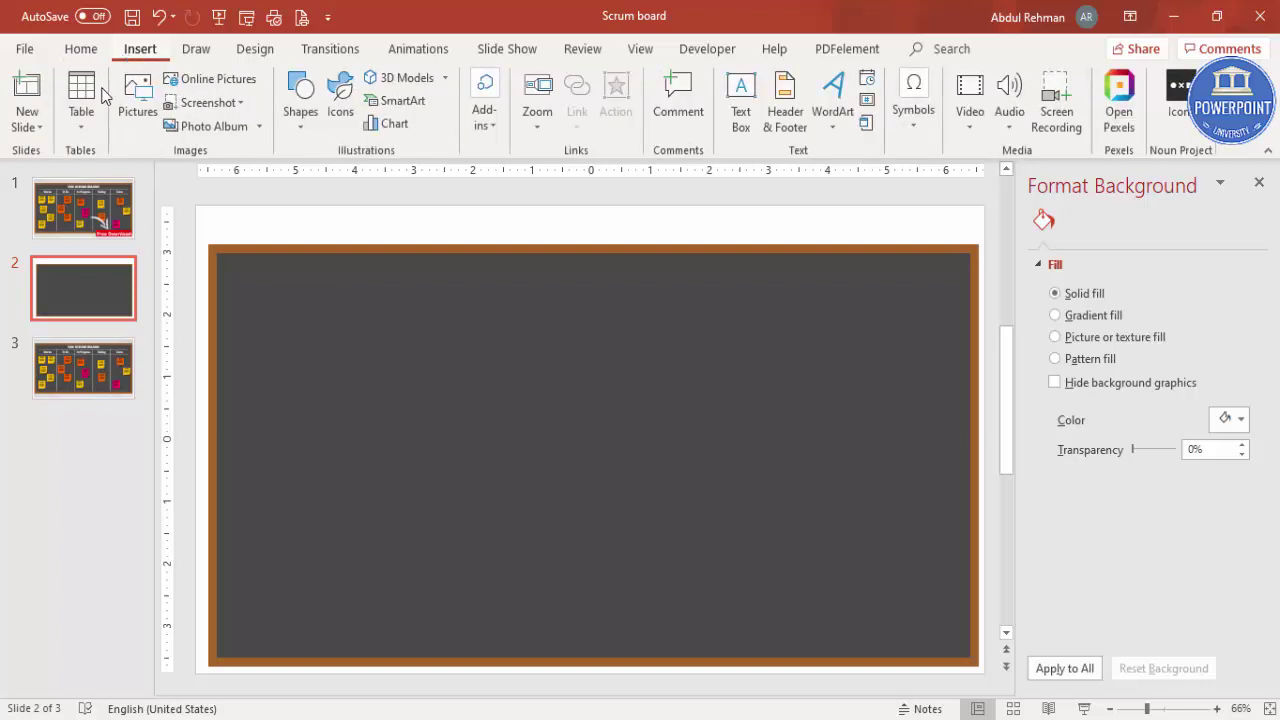
click(83, 126)
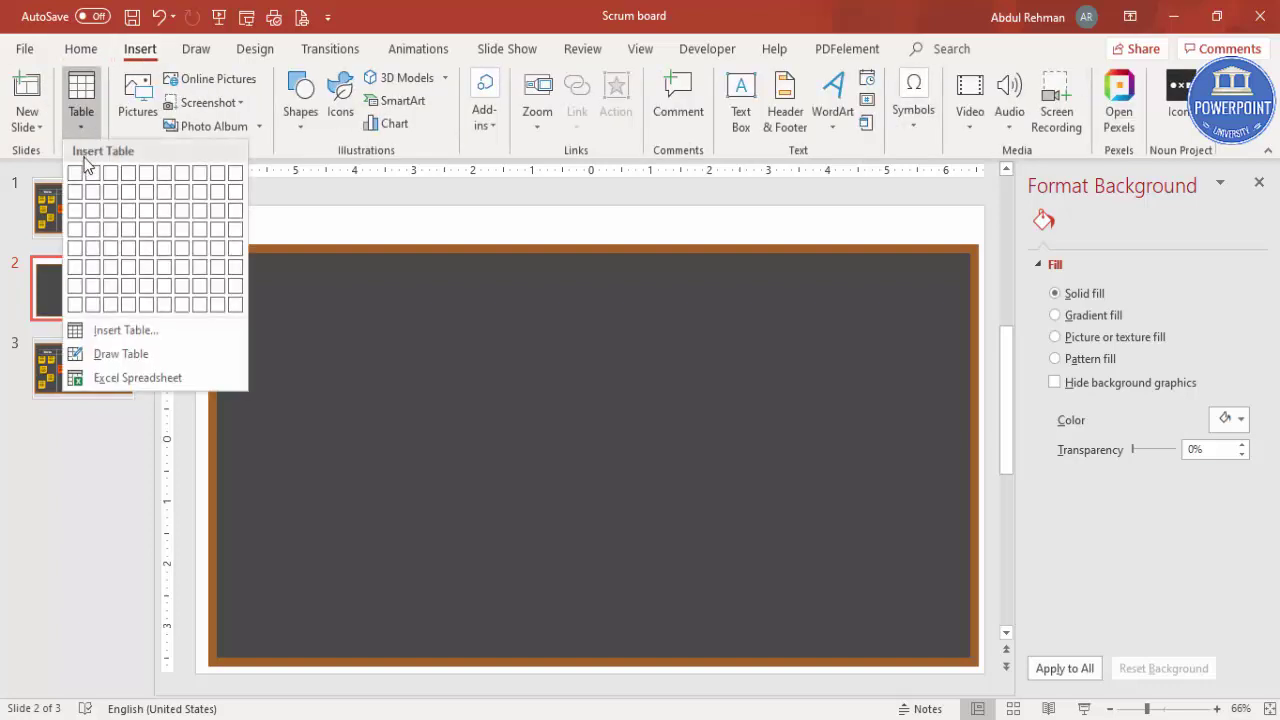
click(162, 341)
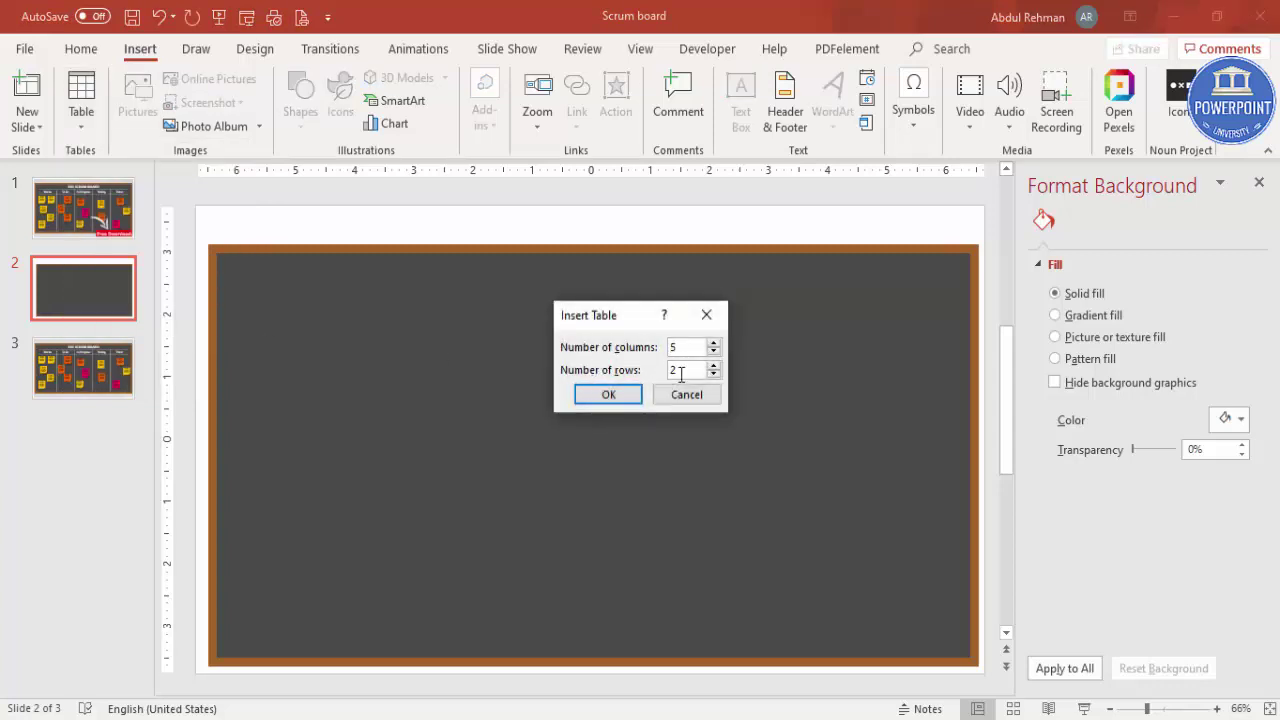
click(610, 394)
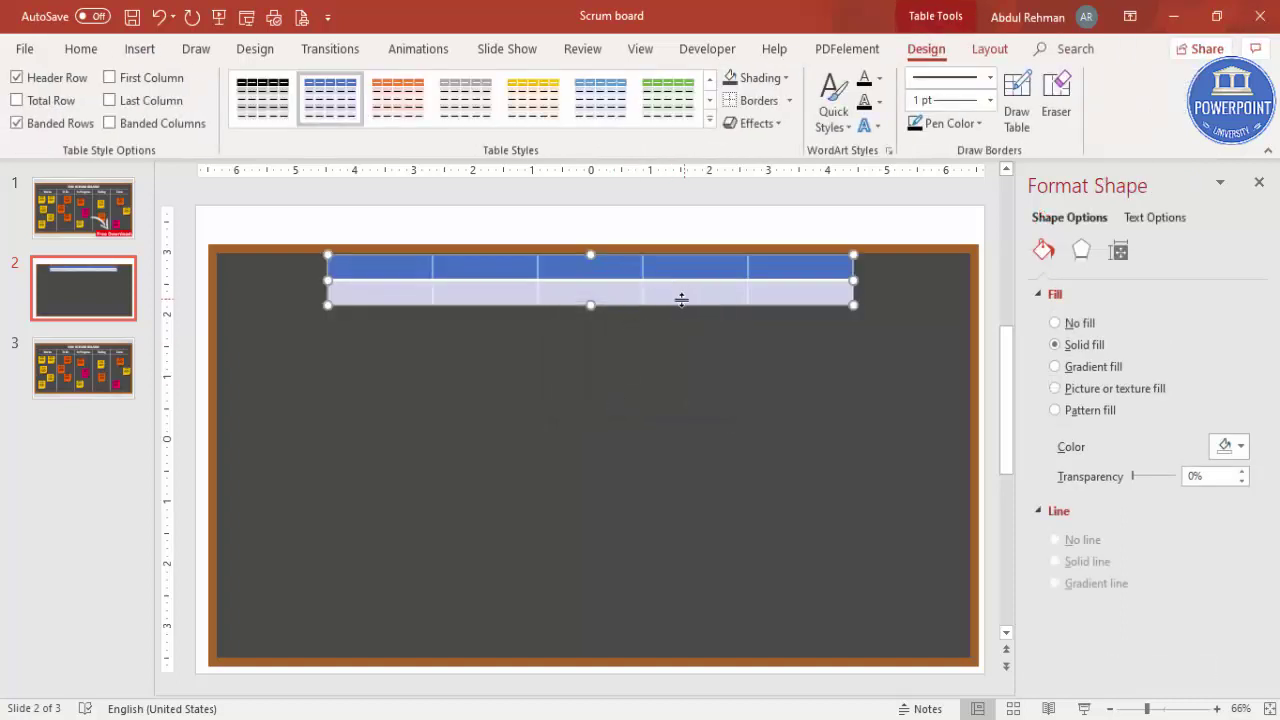
Move the table to the board's upper left and stretch it across the board's width.
drag(681, 303, 581, 326)
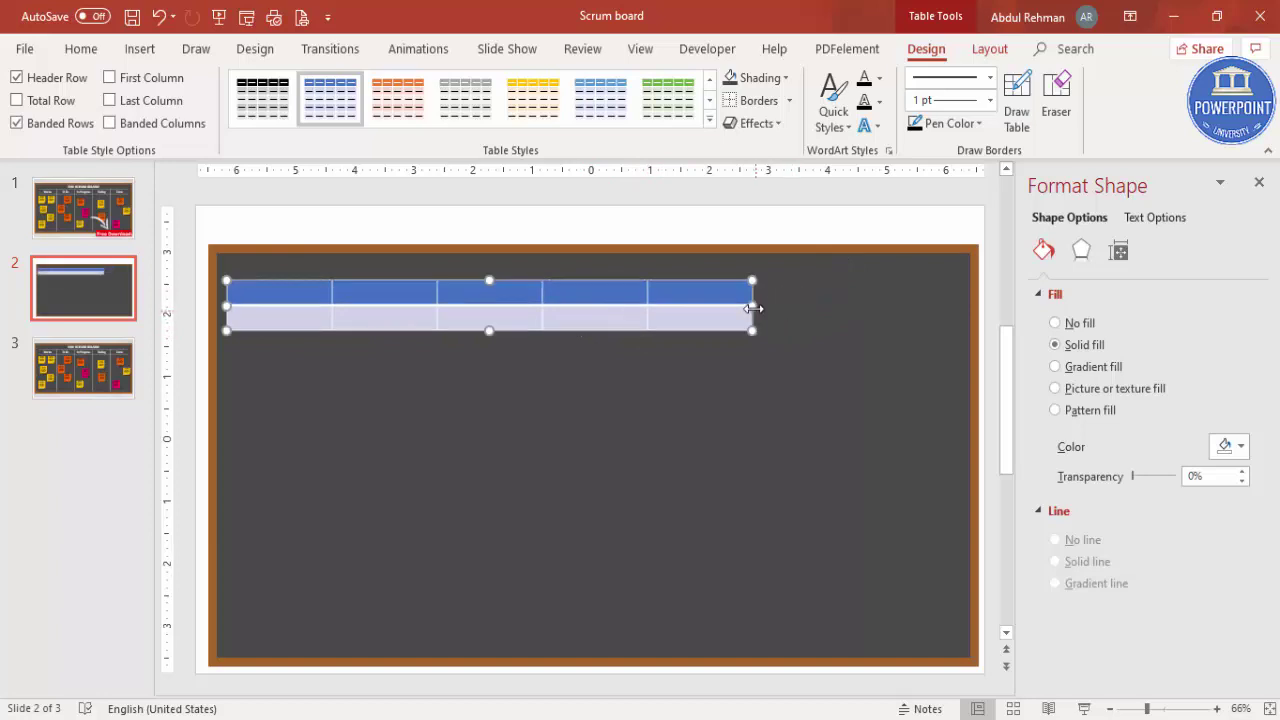
drag(763, 303, 959, 298)
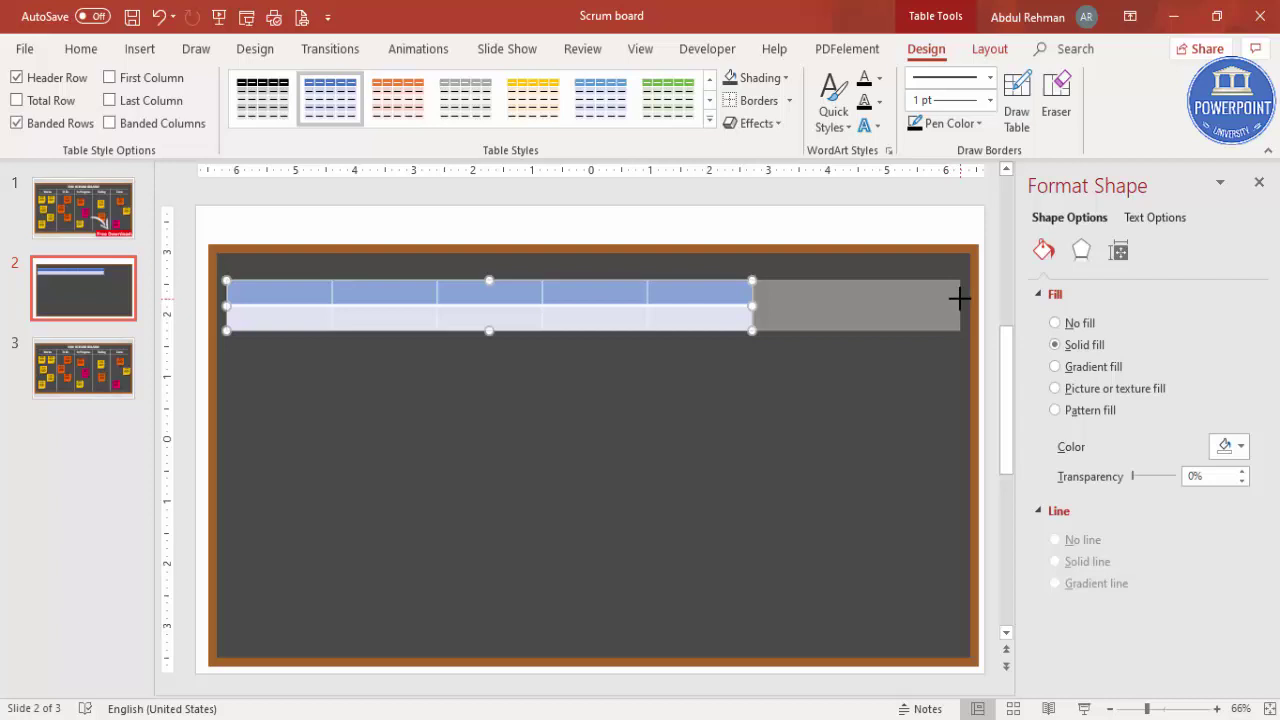
mouse_move(338, 296)
mouse_down()
mouse_move(521, 319)
mouse_move(877, 309)
mouse_up()
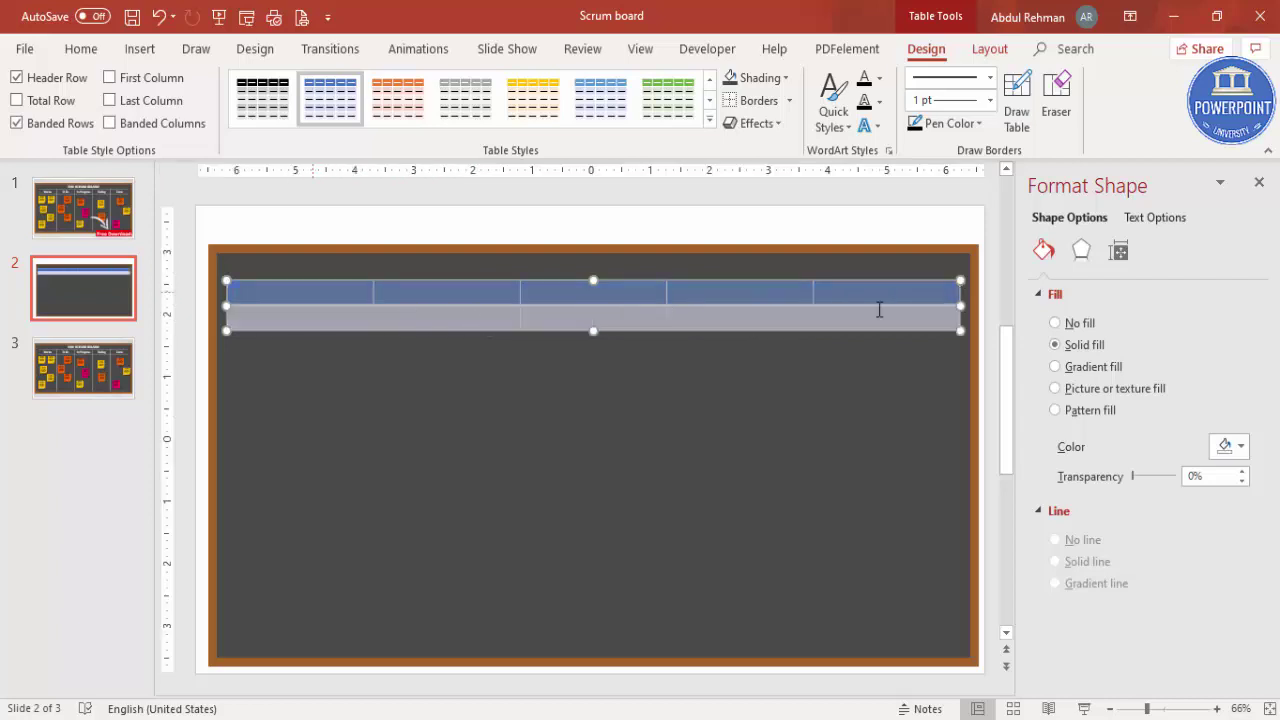
Remove the table's fill and turn off banded rows and header row styling.
click(786, 80)
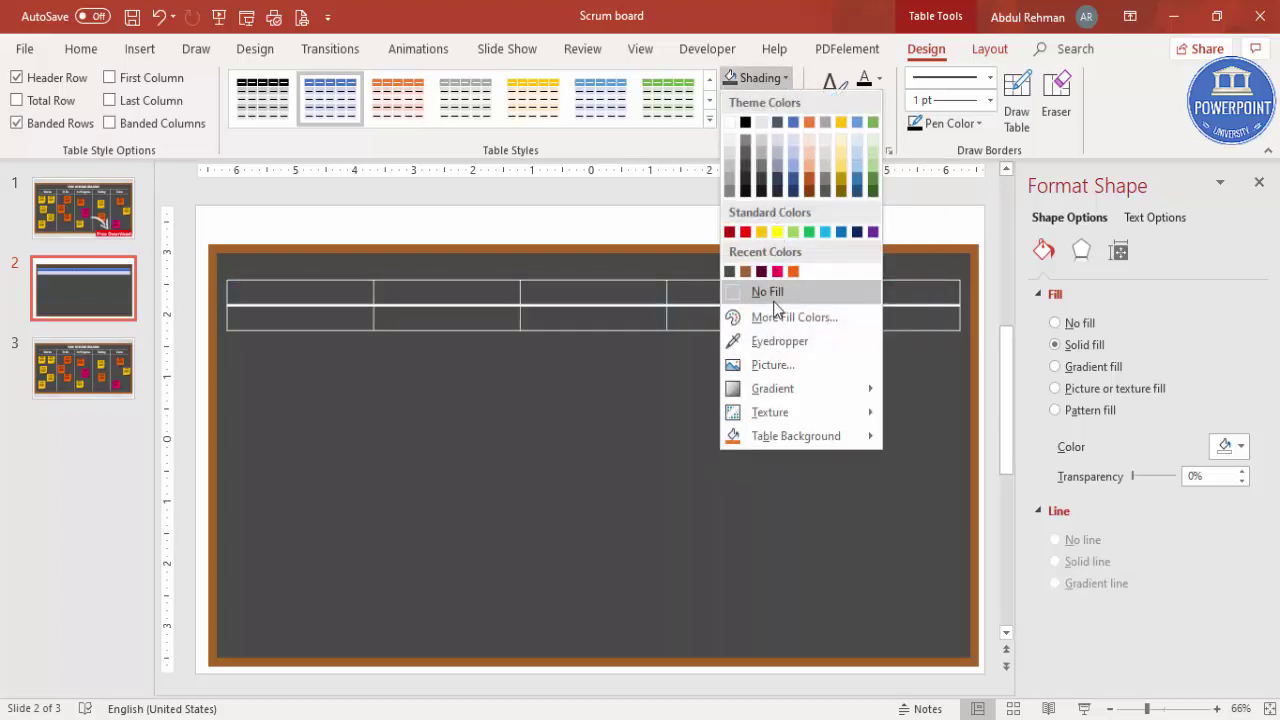
click(775, 293)
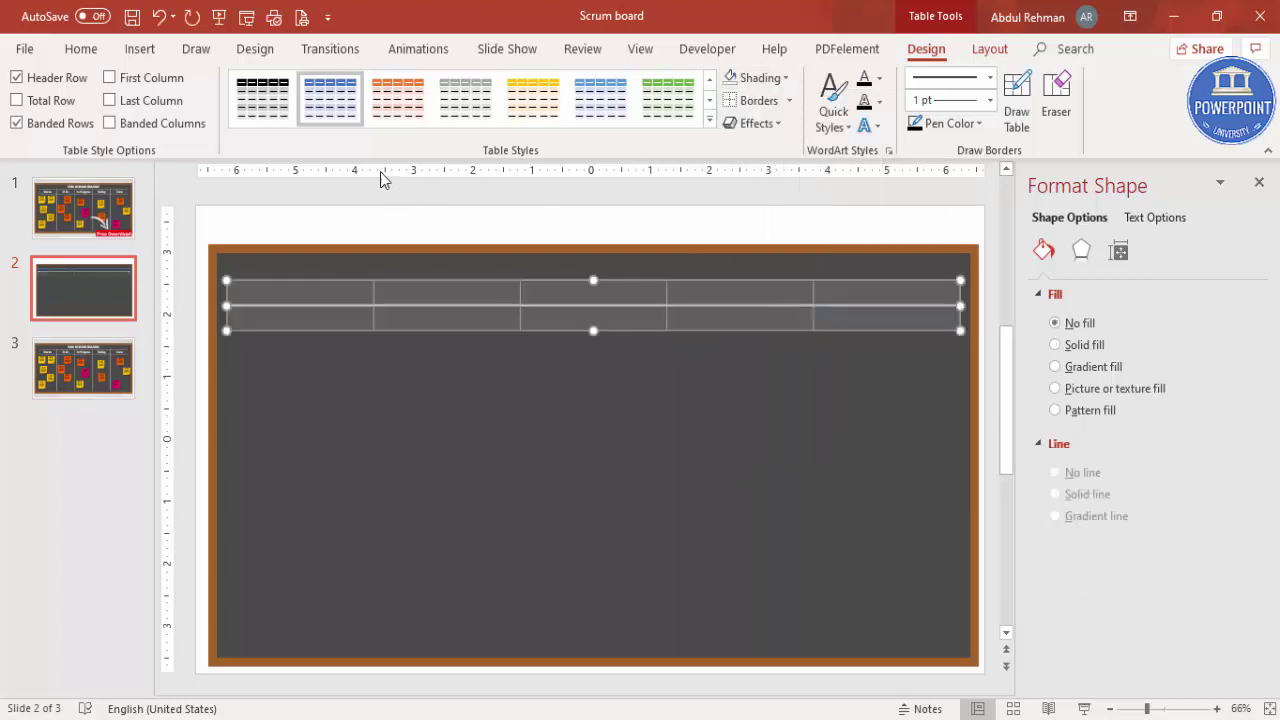
click(17, 124)
click(16, 80)
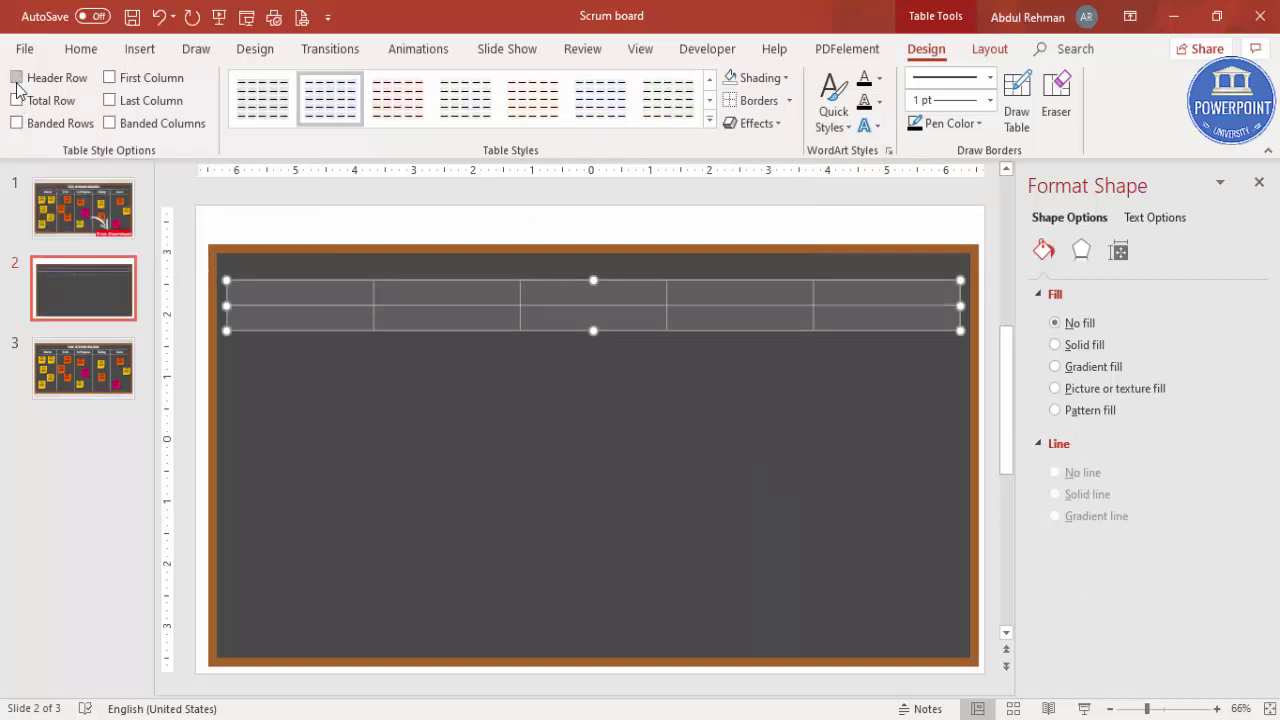
Apply 1 pt white All Borders to every table cell.
click(990, 101)
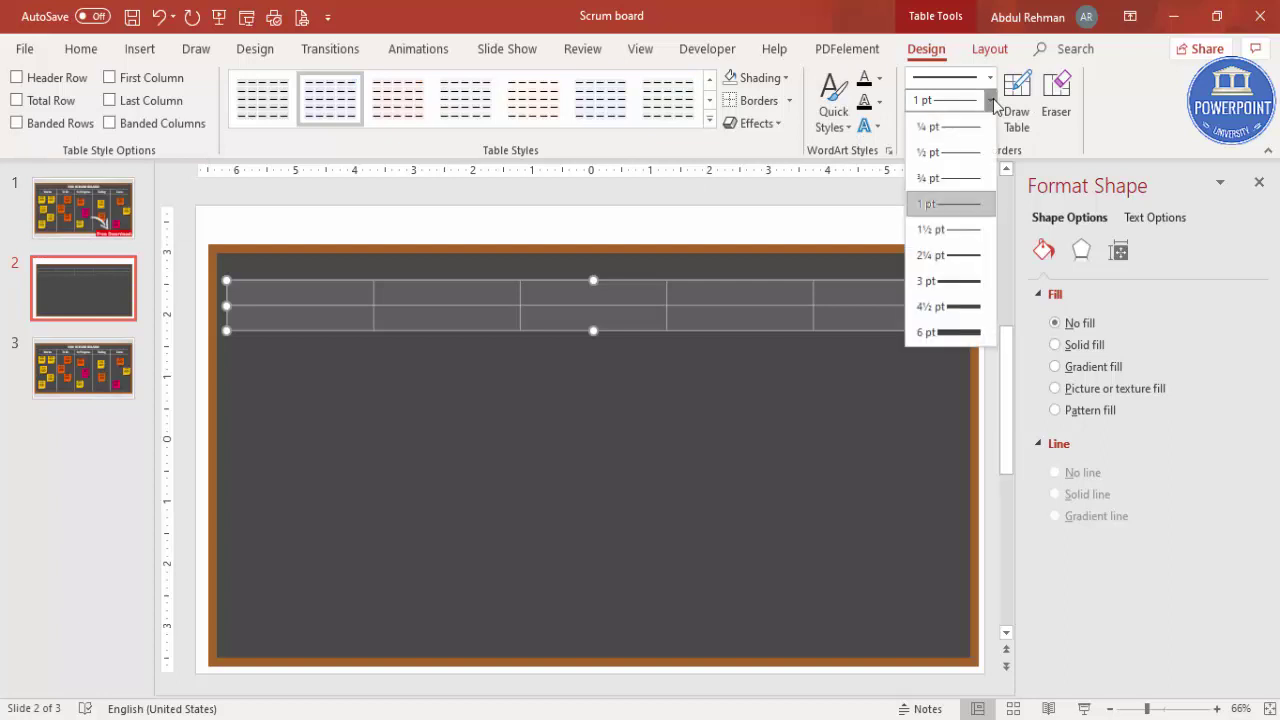
click(956, 209)
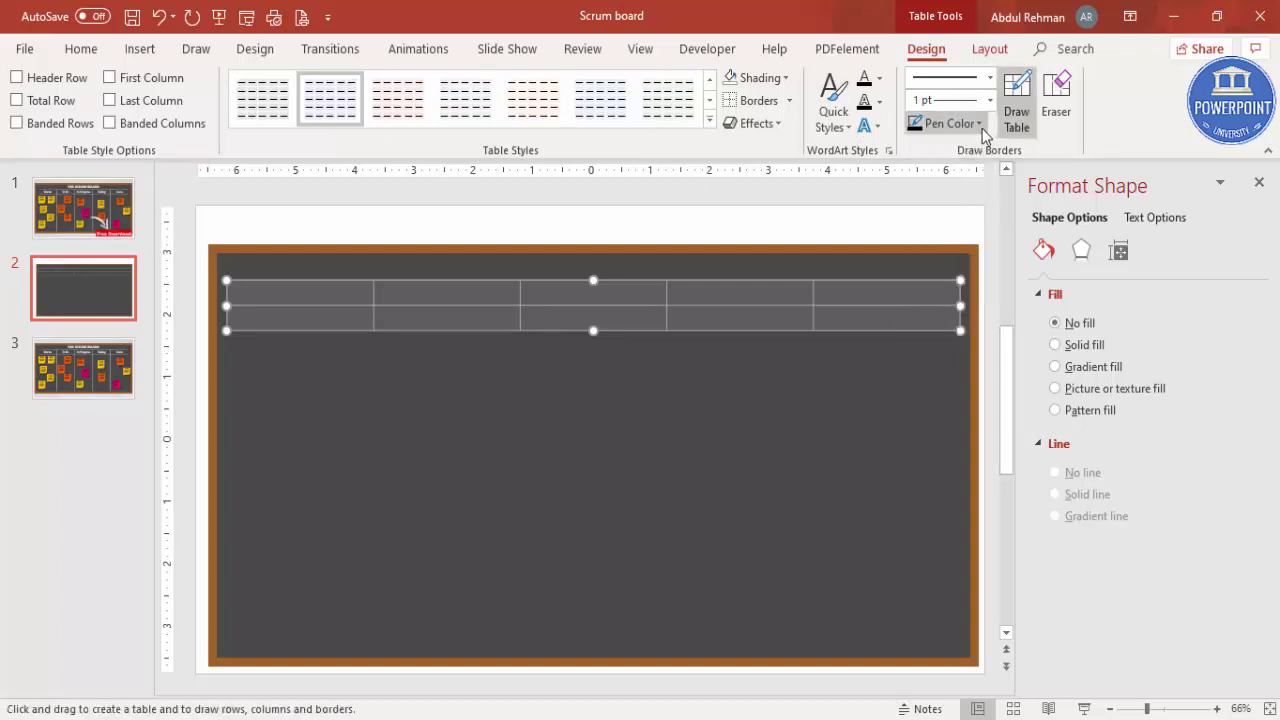
click(982, 128)
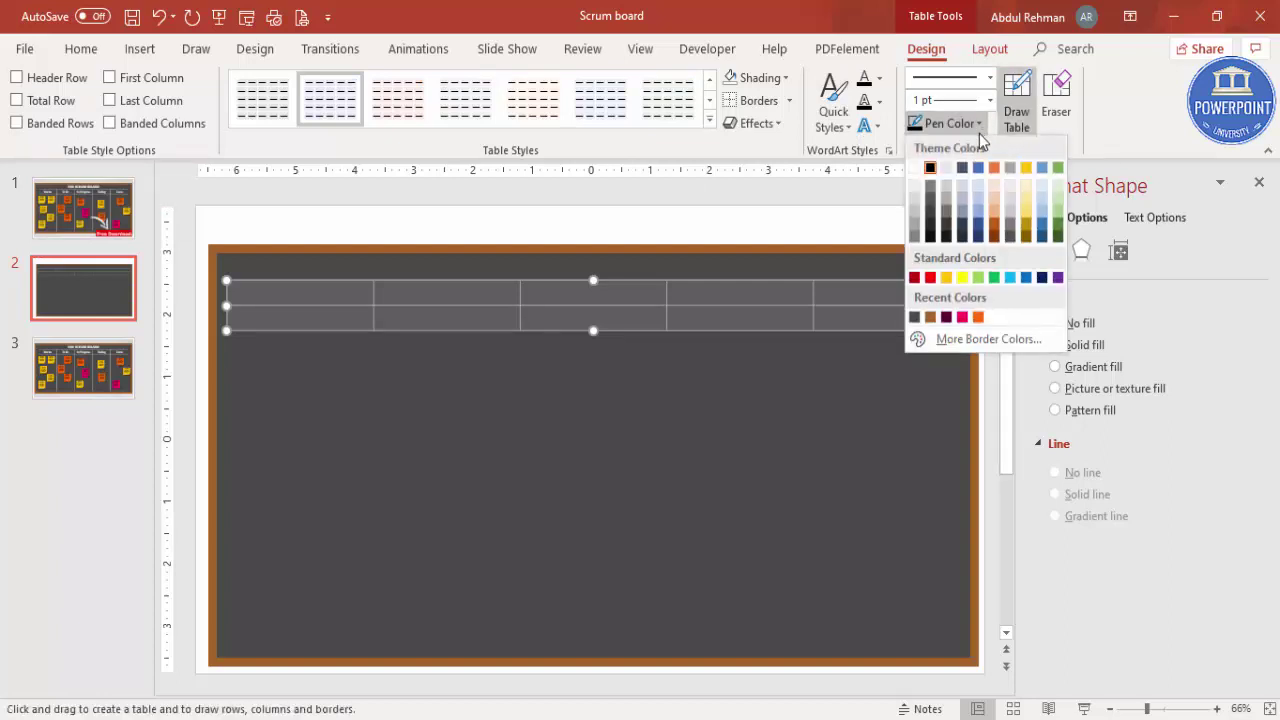
click(915, 168)
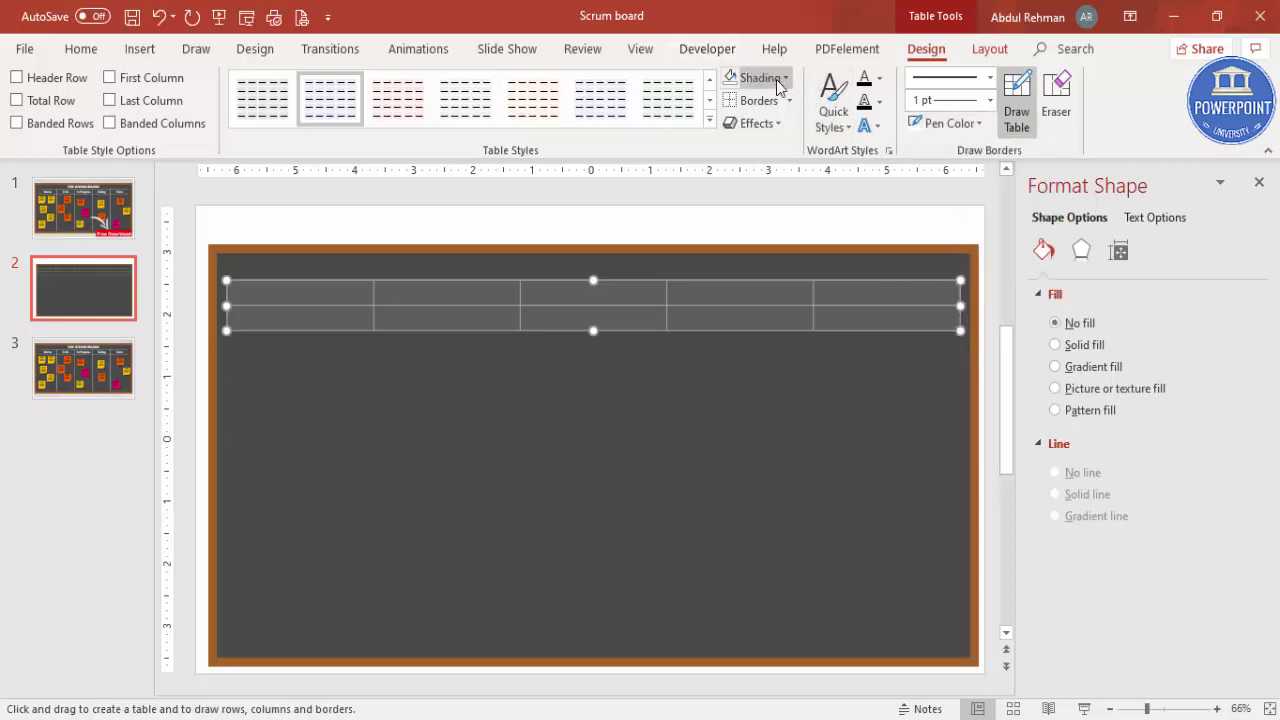
click(790, 100)
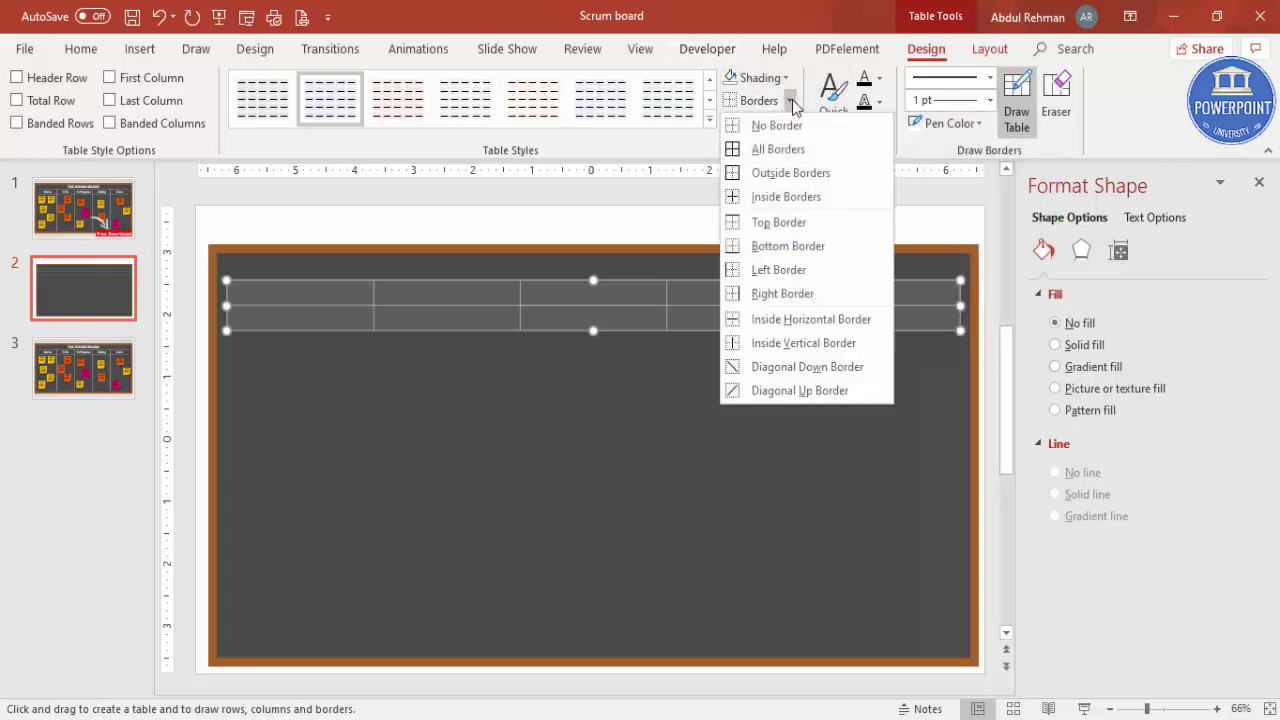
click(733, 149)
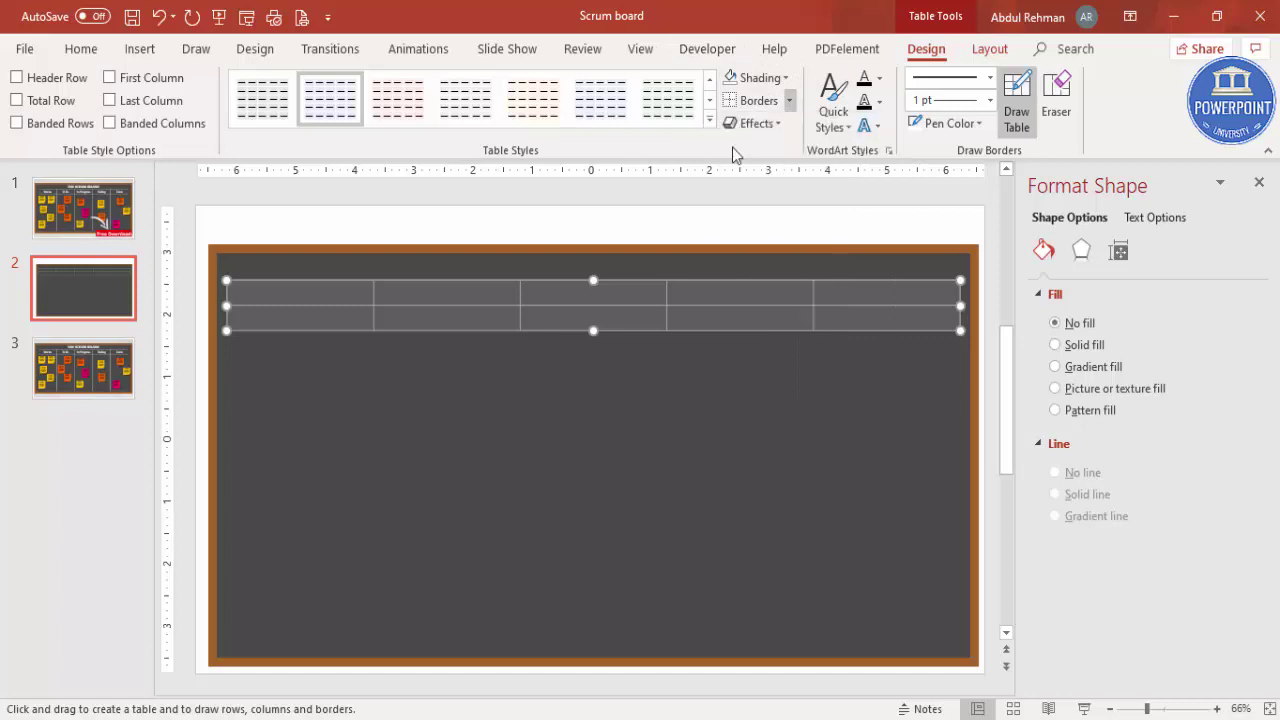
click(675, 212)
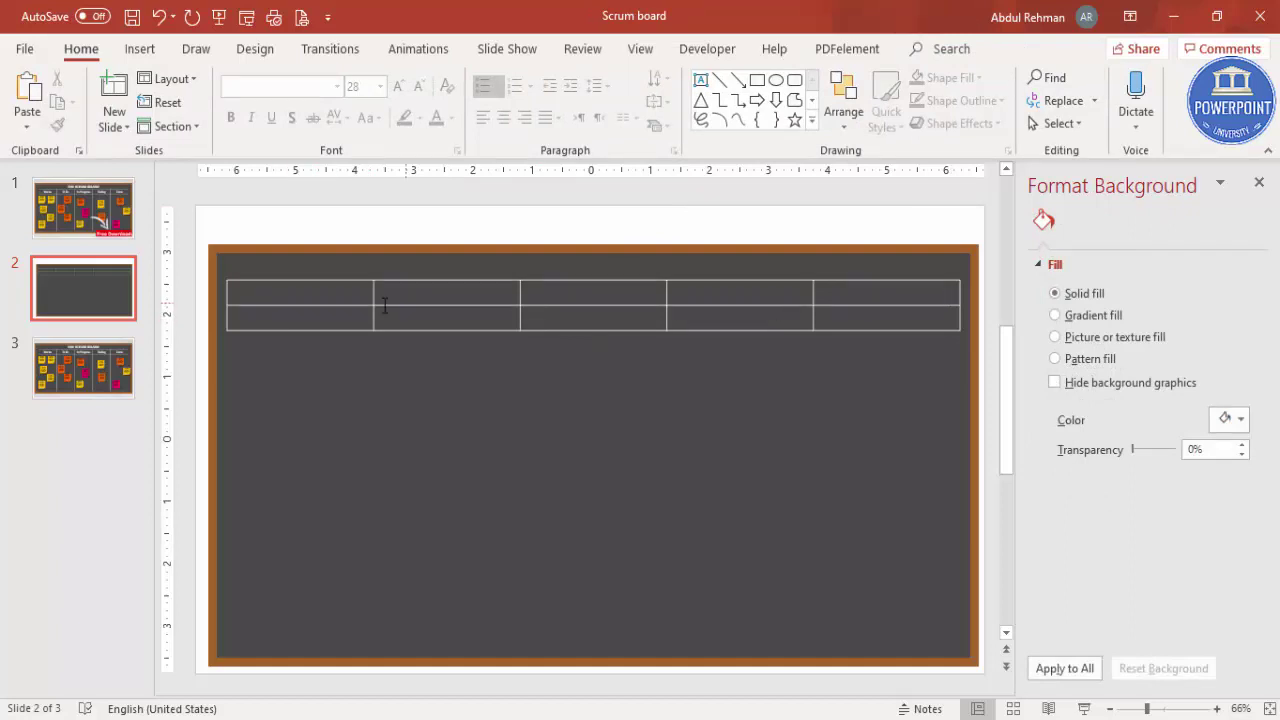
Increase the second row's height so it fills most of the board.
drag(333, 319, 901, 317)
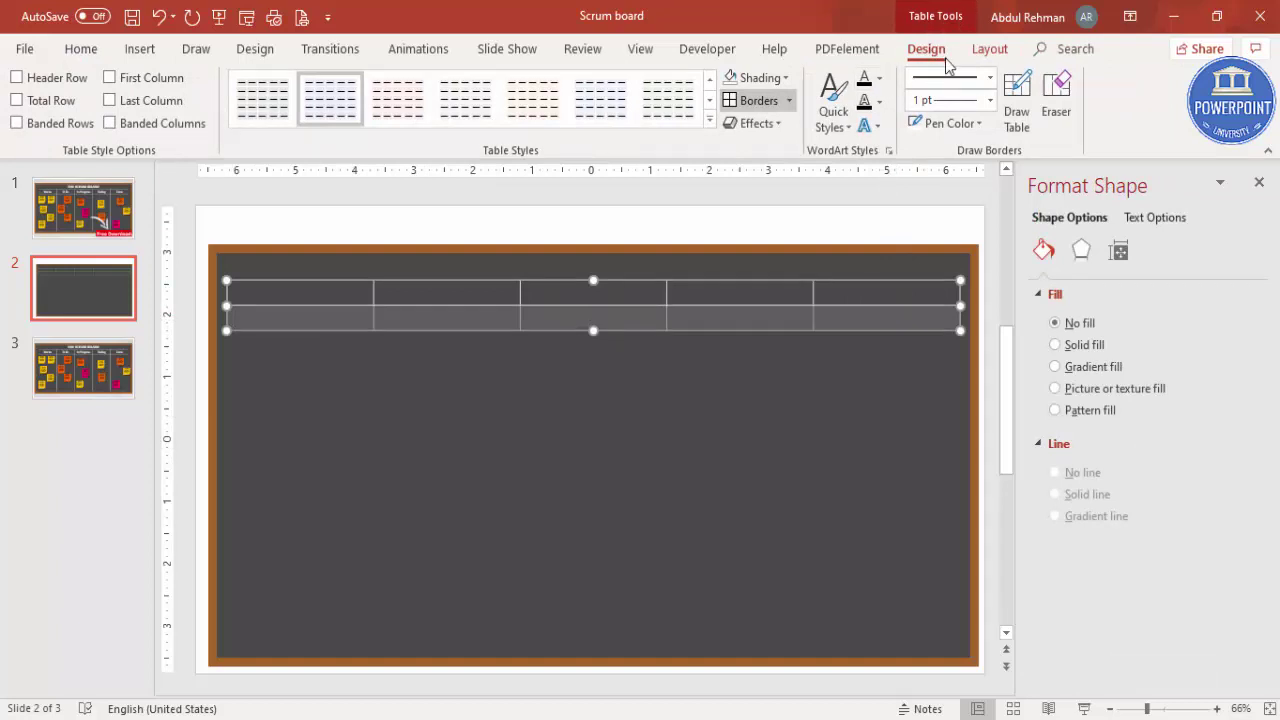
click(988, 49)
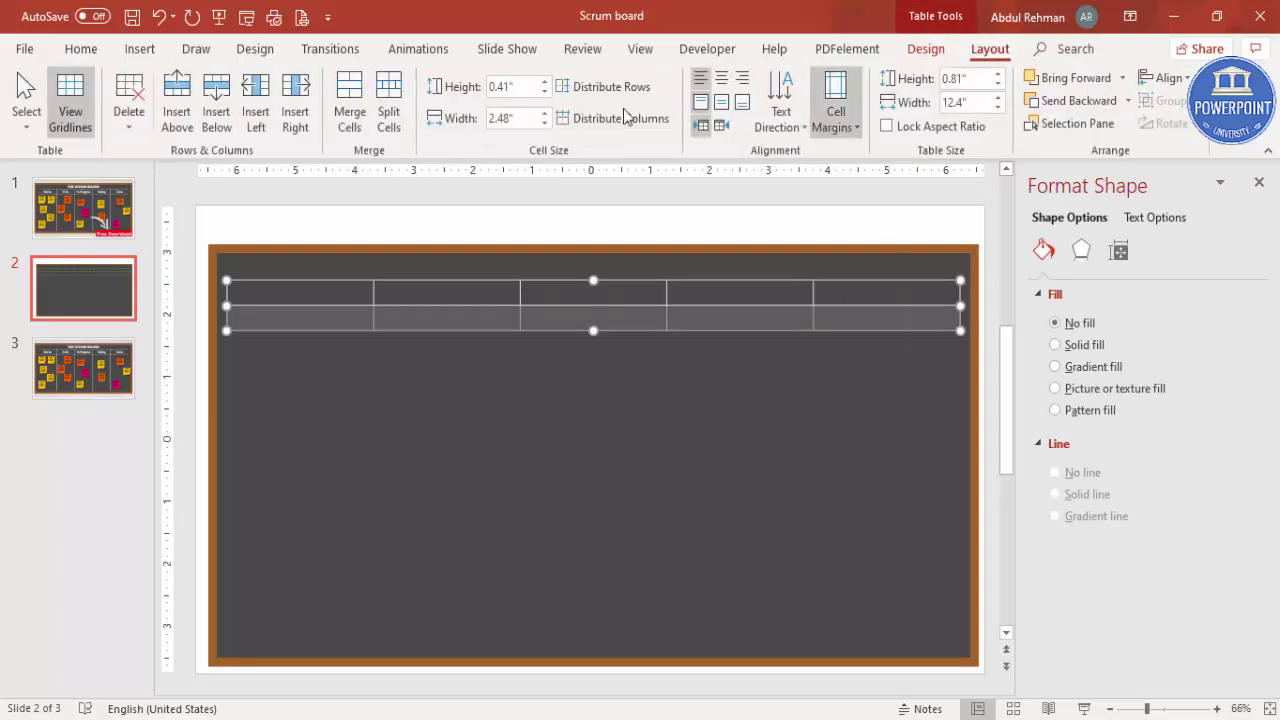
click(545, 82)
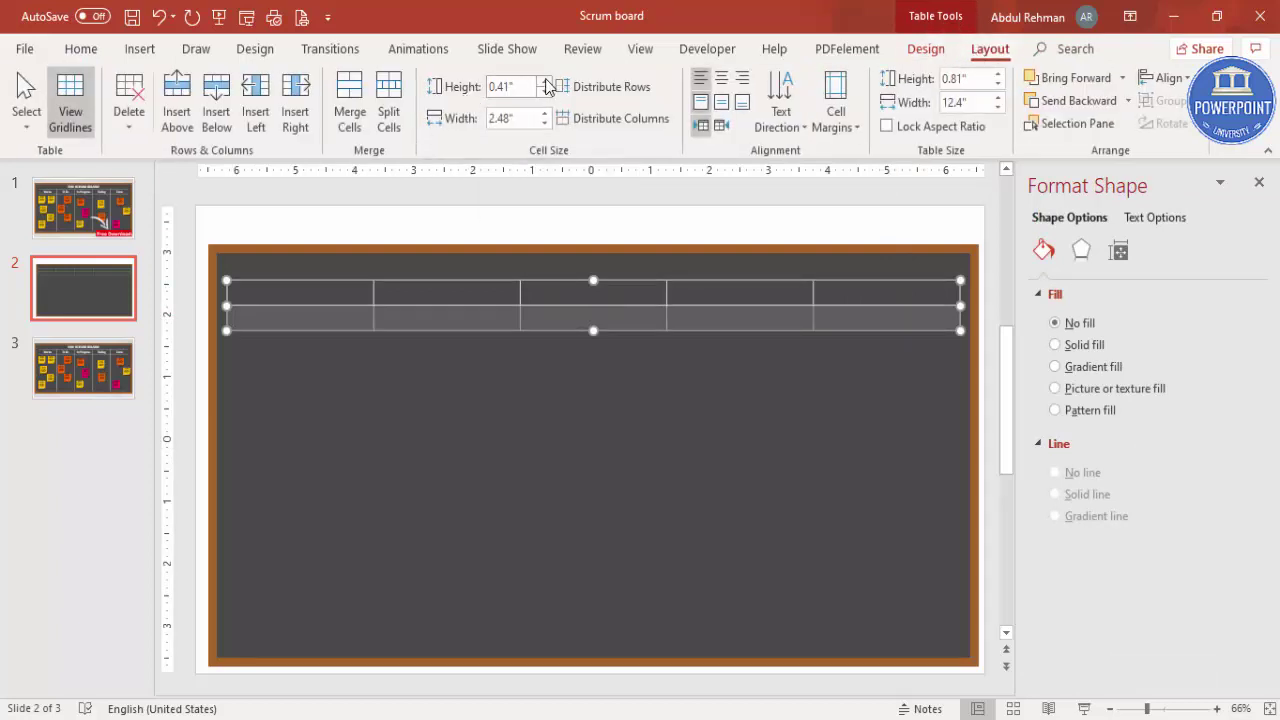
click(545, 82)
click(545, 82)
drag(545, 82, 546, 84)
text(5.2)
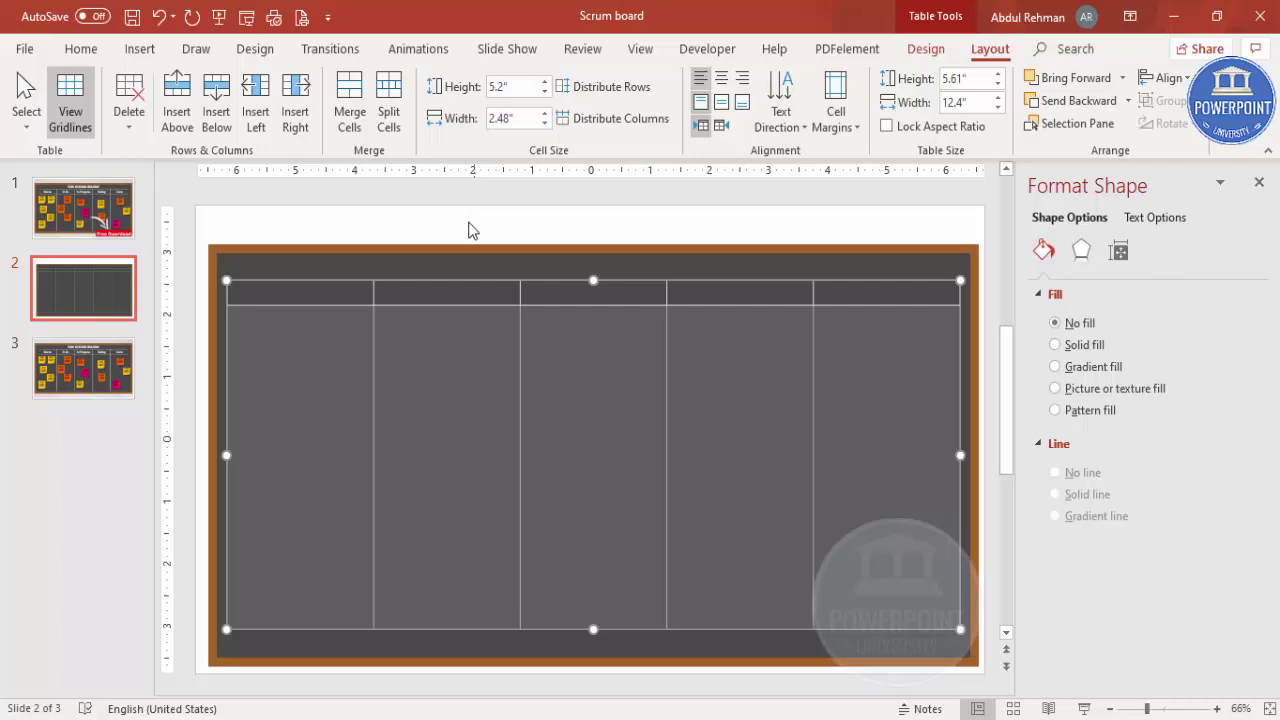
click(452, 247)
Set the header row height to 0.5 inches.
drag(352, 296, 830, 297)
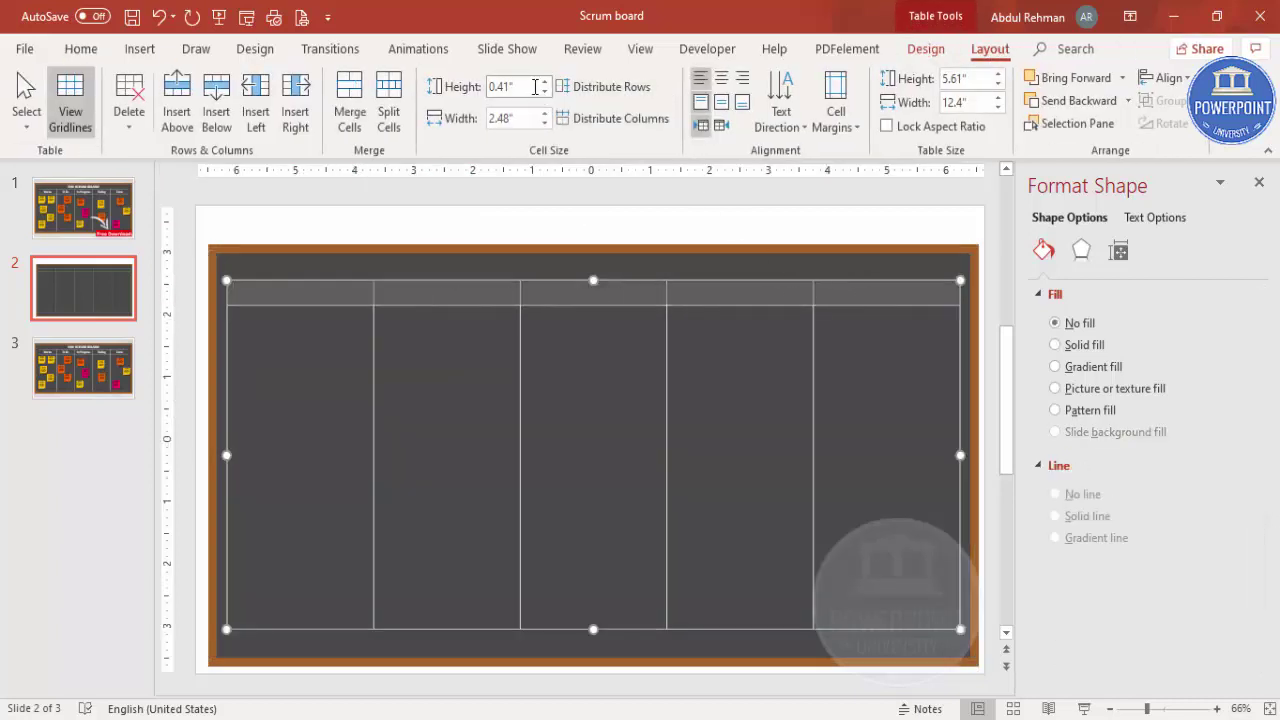
click(545, 82)
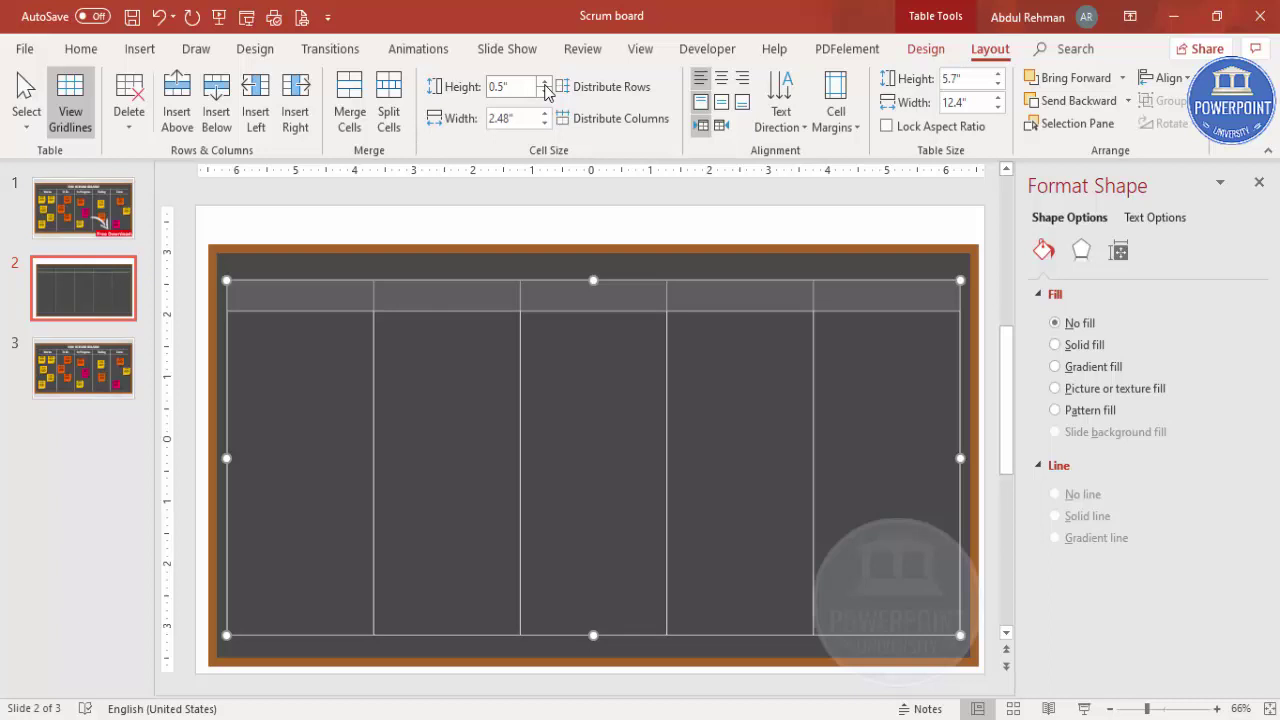
click(525, 218)
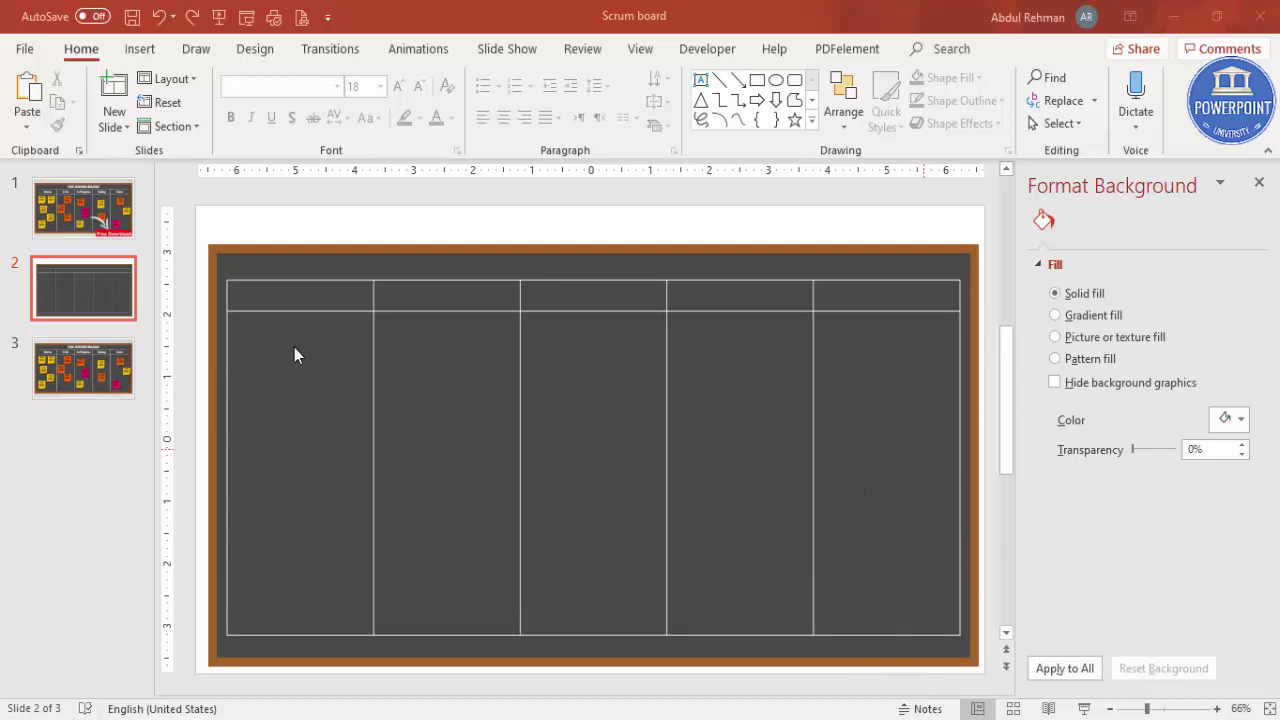
Remove the table's left and right outer borders.
drag(286, 294, 867, 519)
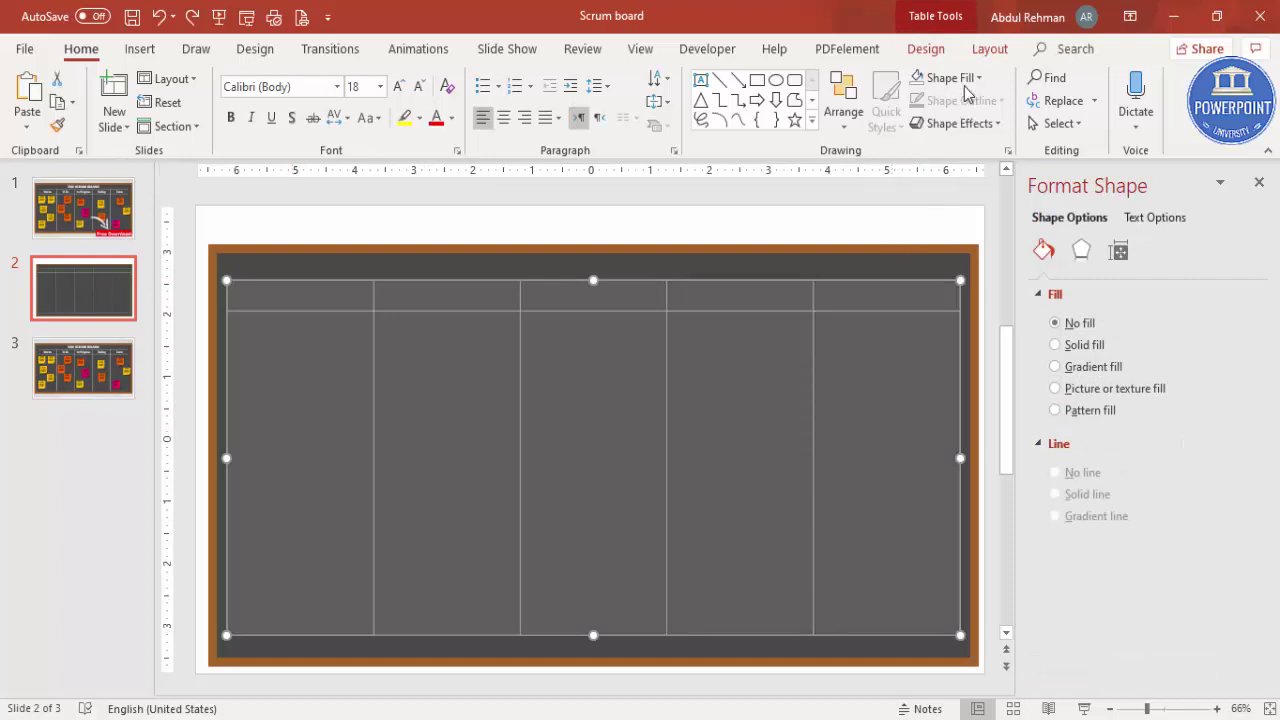
click(943, 55)
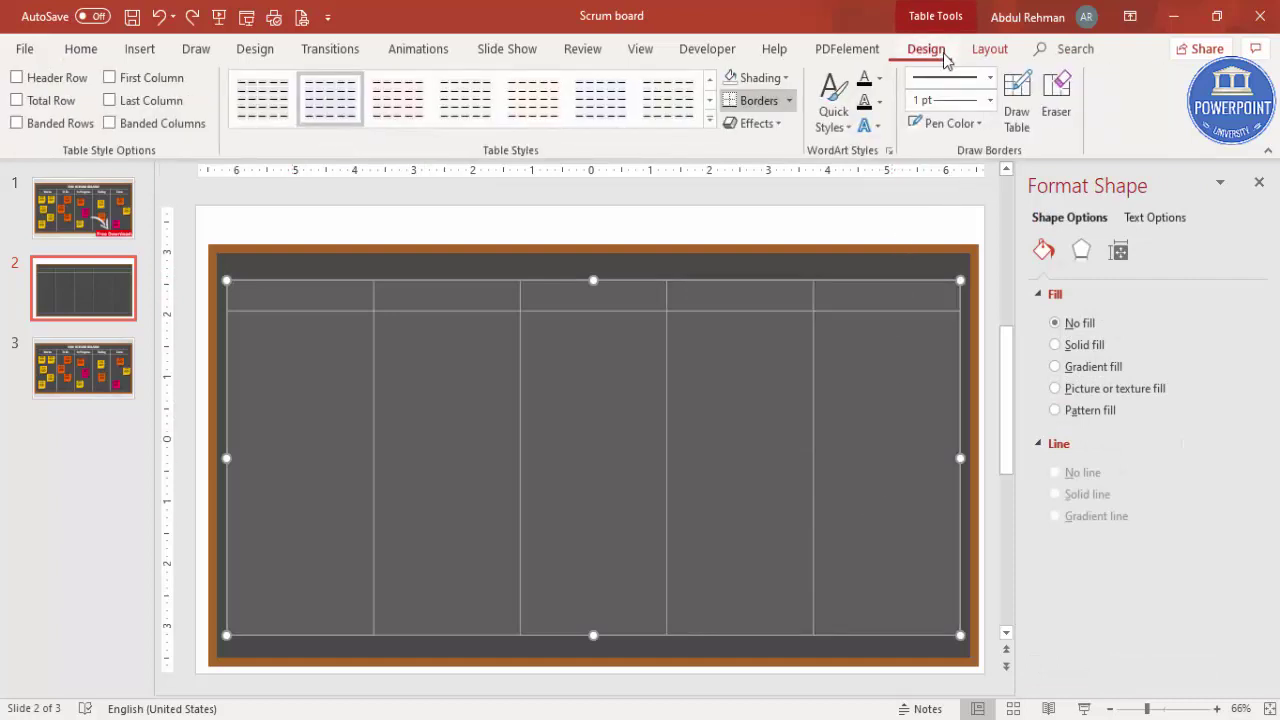
click(795, 101)
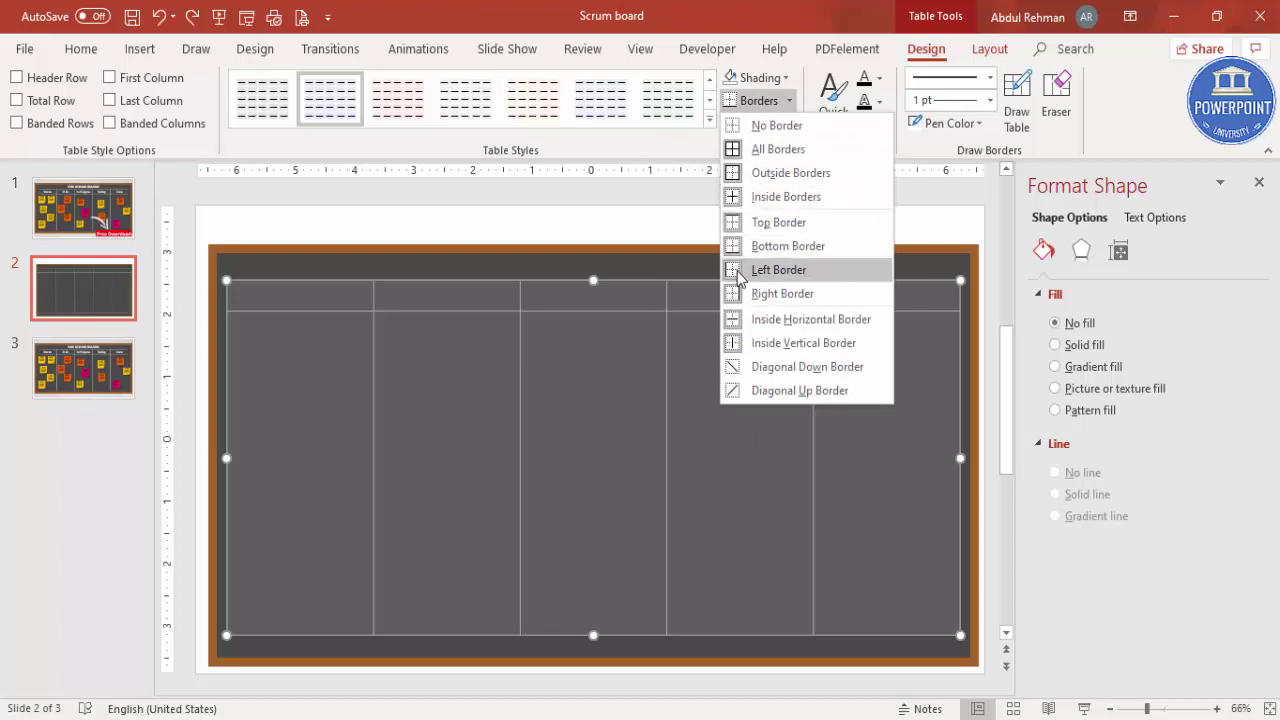
click(786, 280)
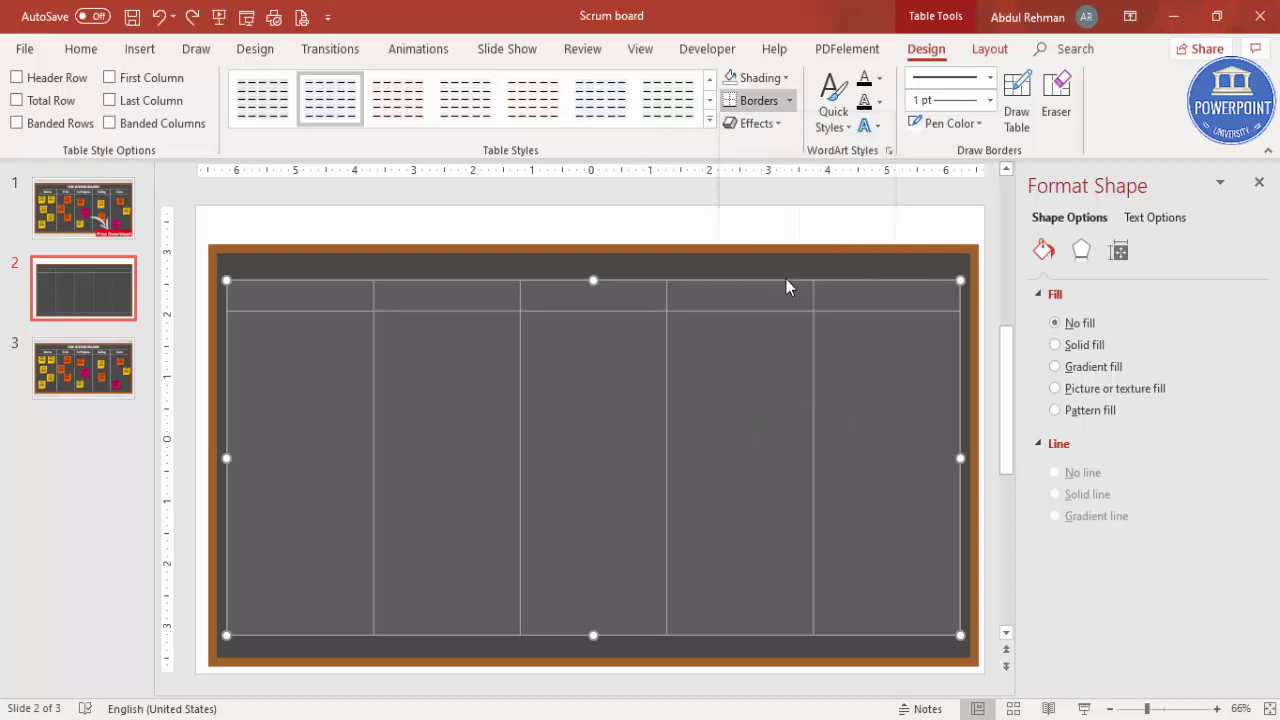
click(790, 101)
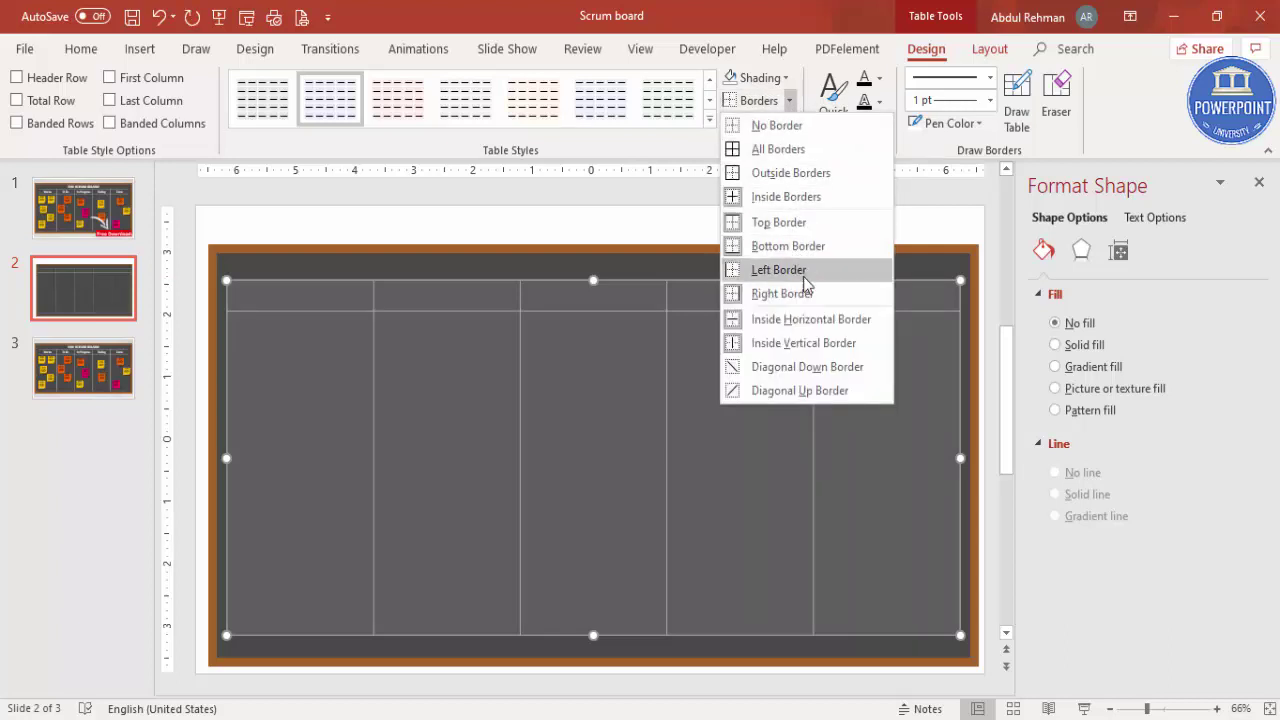
click(805, 293)
click(792, 234)
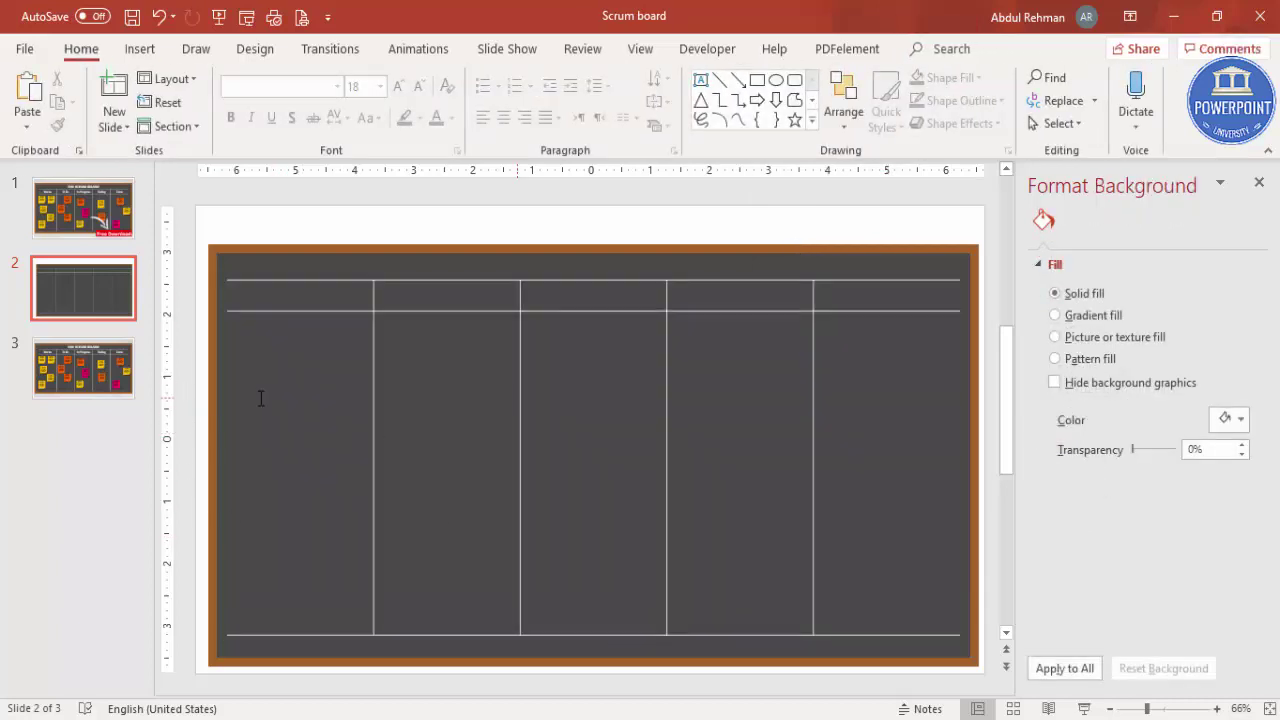
Remove the table's bottom outer border.
drag(287, 370, 827, 487)
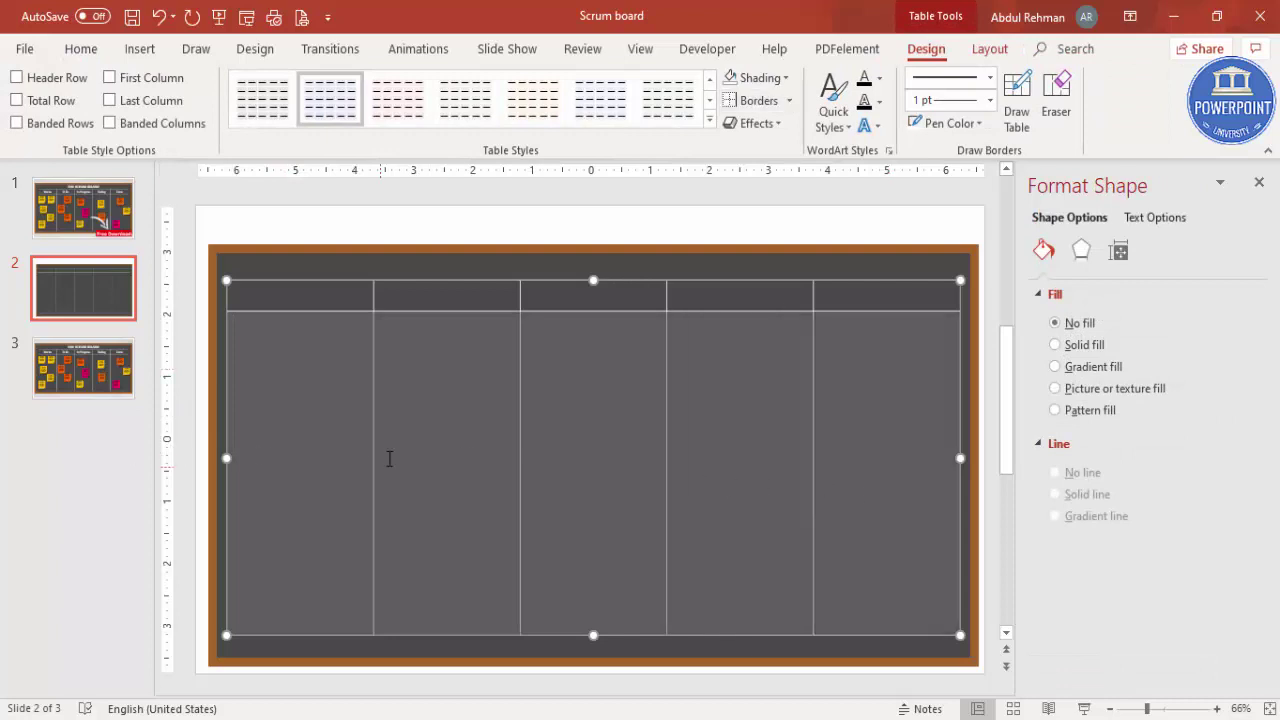
click(790, 101)
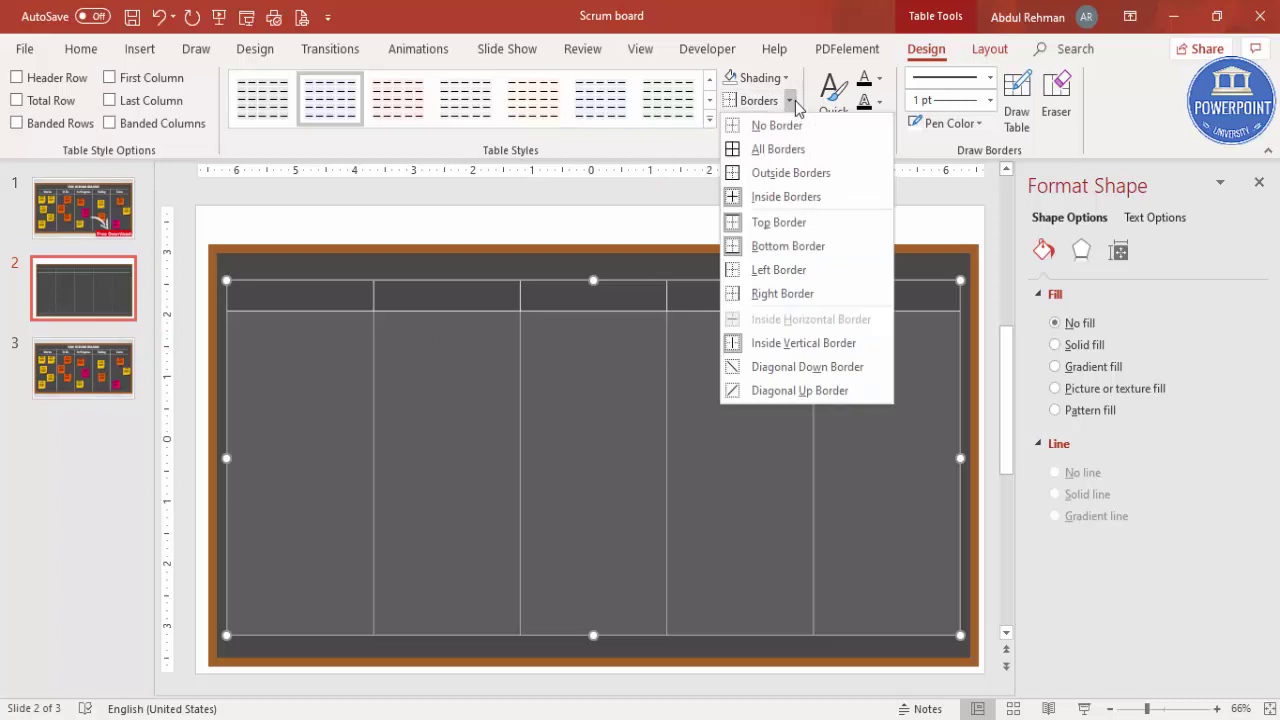
click(787, 251)
click(677, 238)
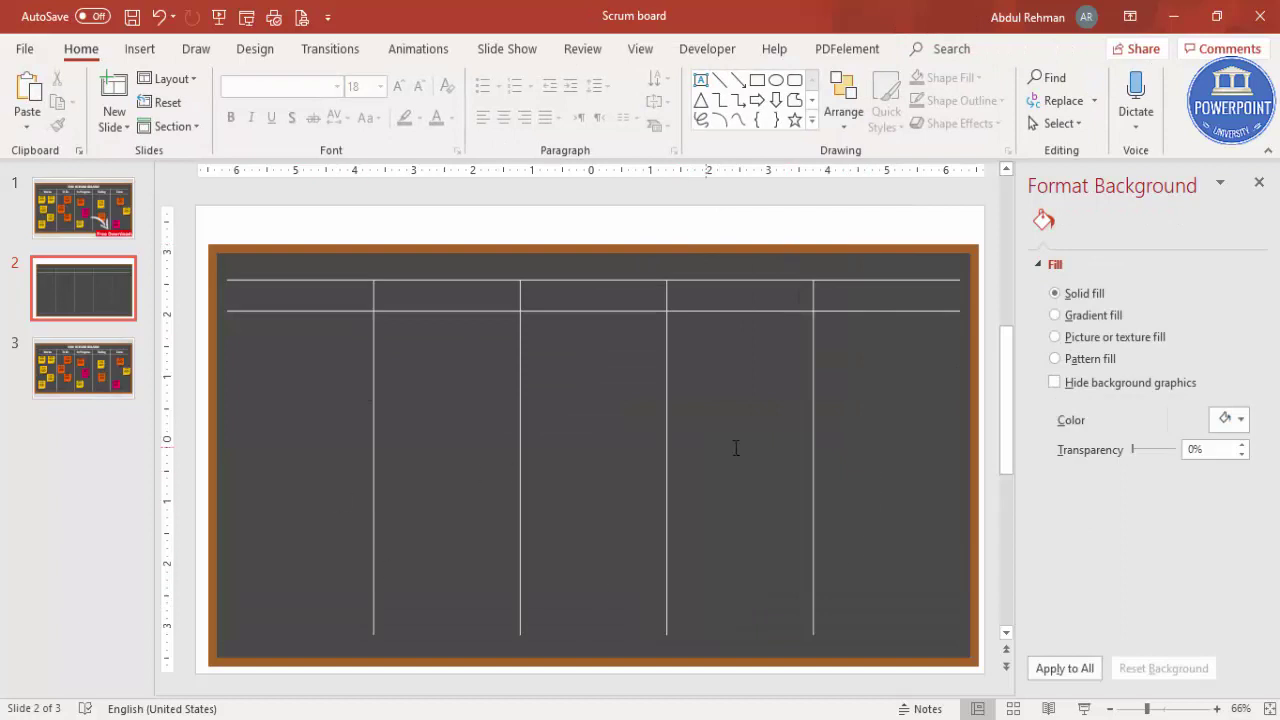
Center the header row text horizontally and vertically.
click(289, 300)
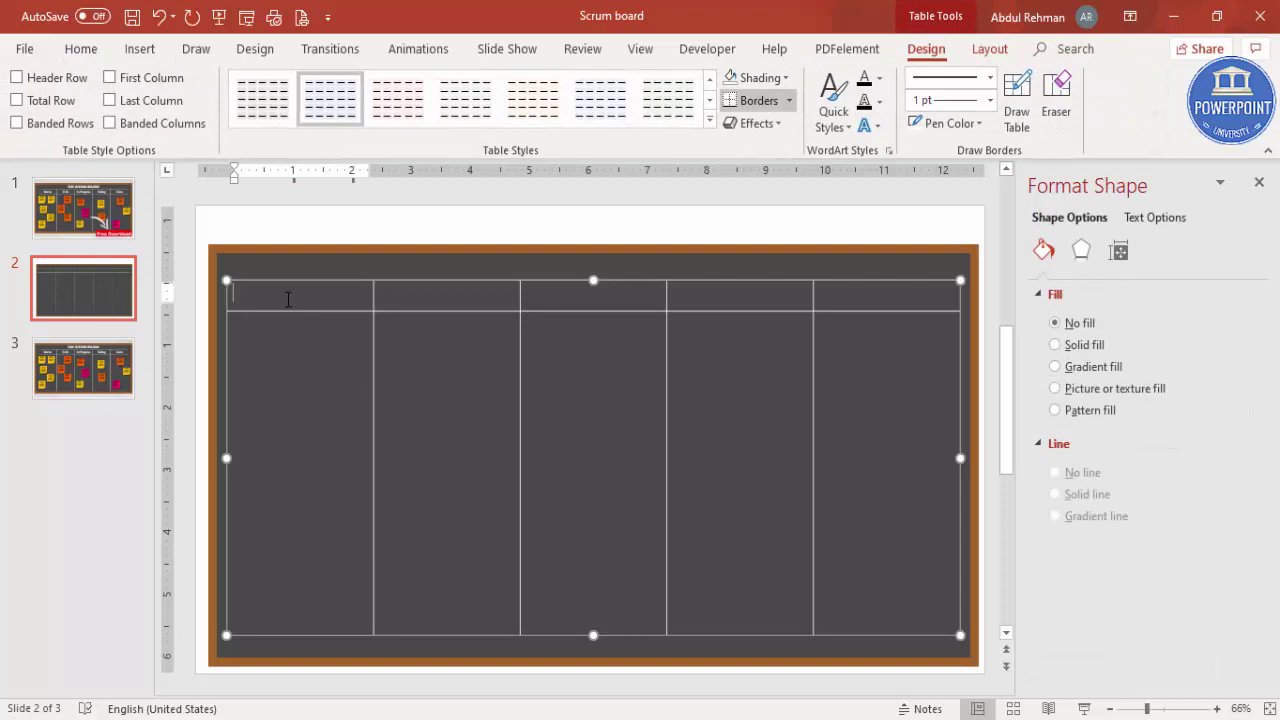
drag(315, 296, 922, 296)
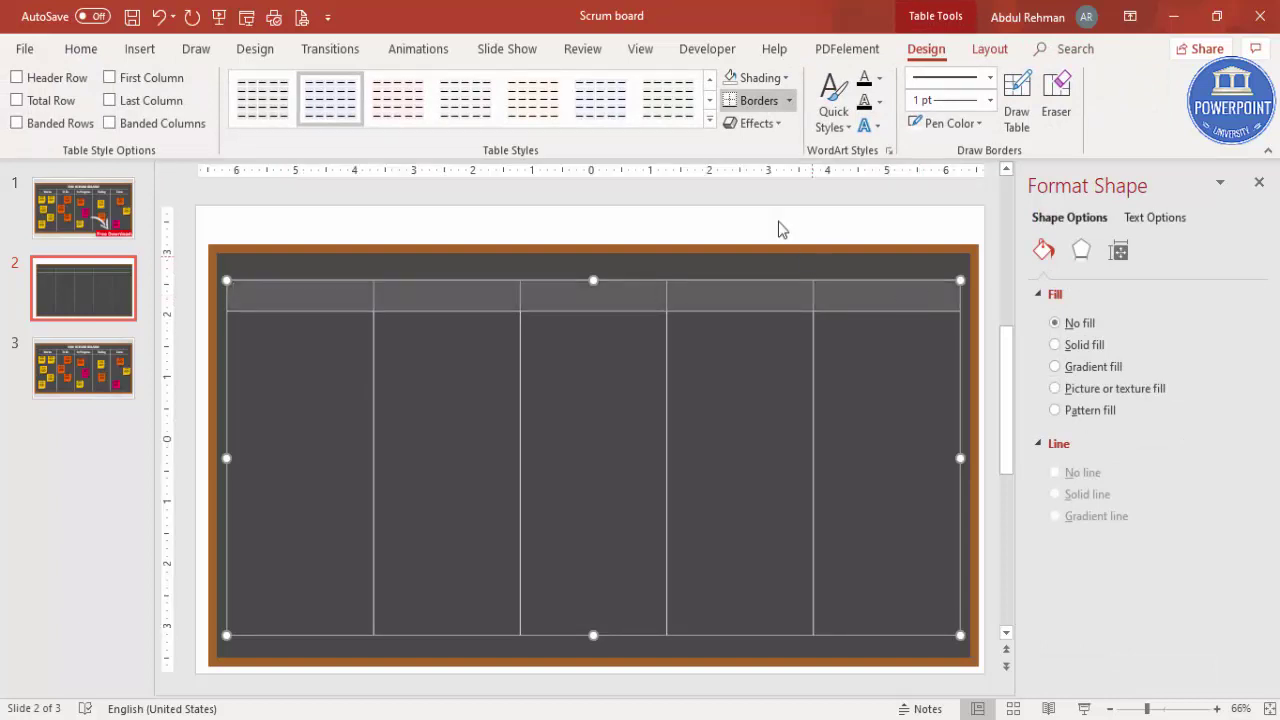
click(990, 49)
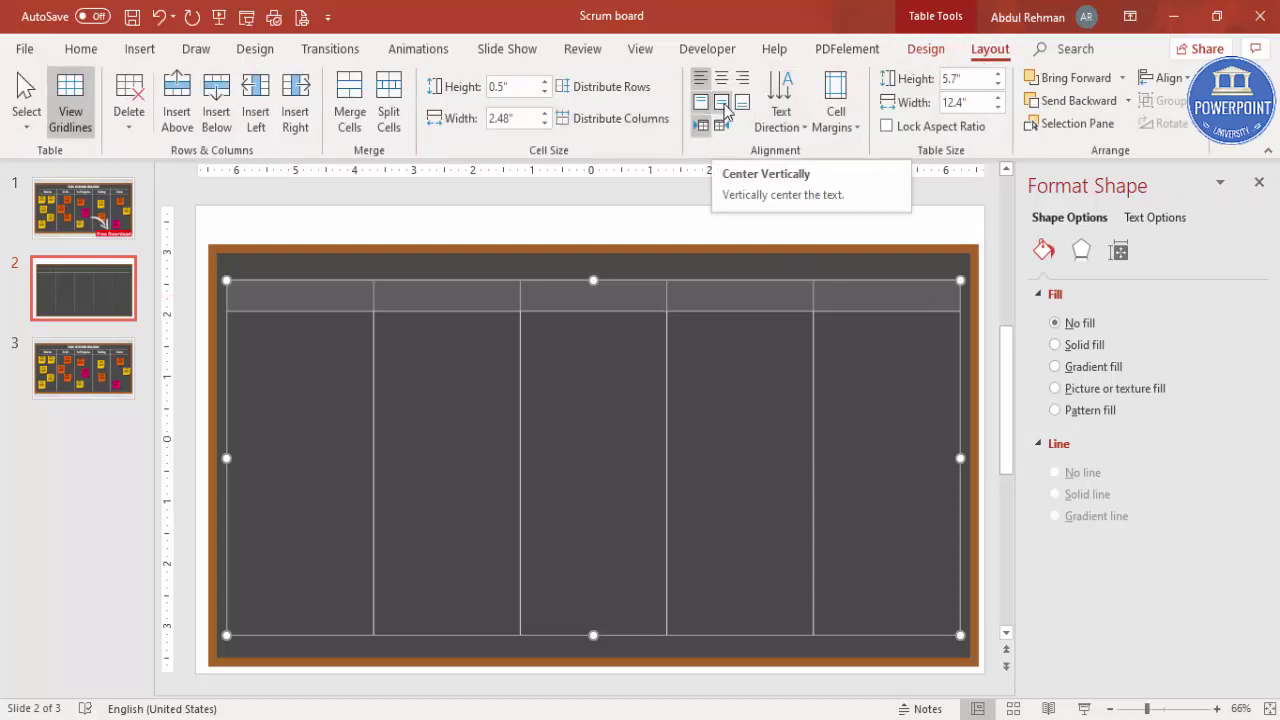
click(721, 103)
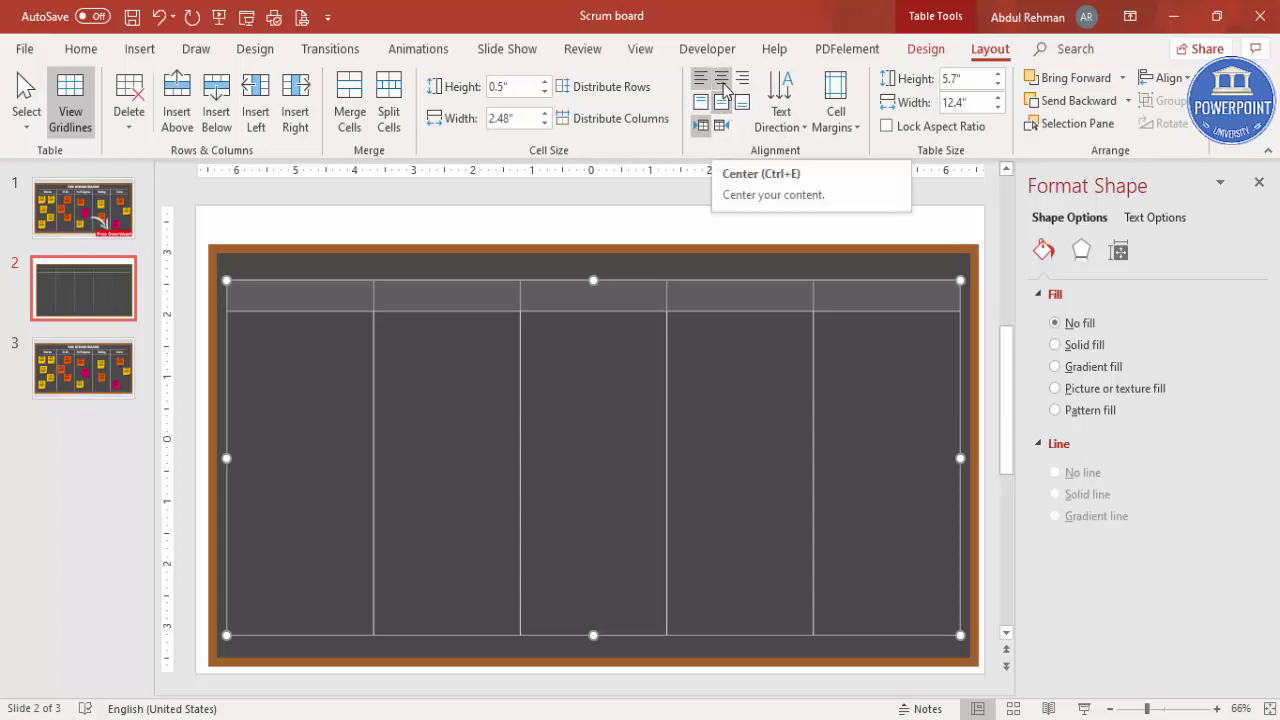
click(723, 84)
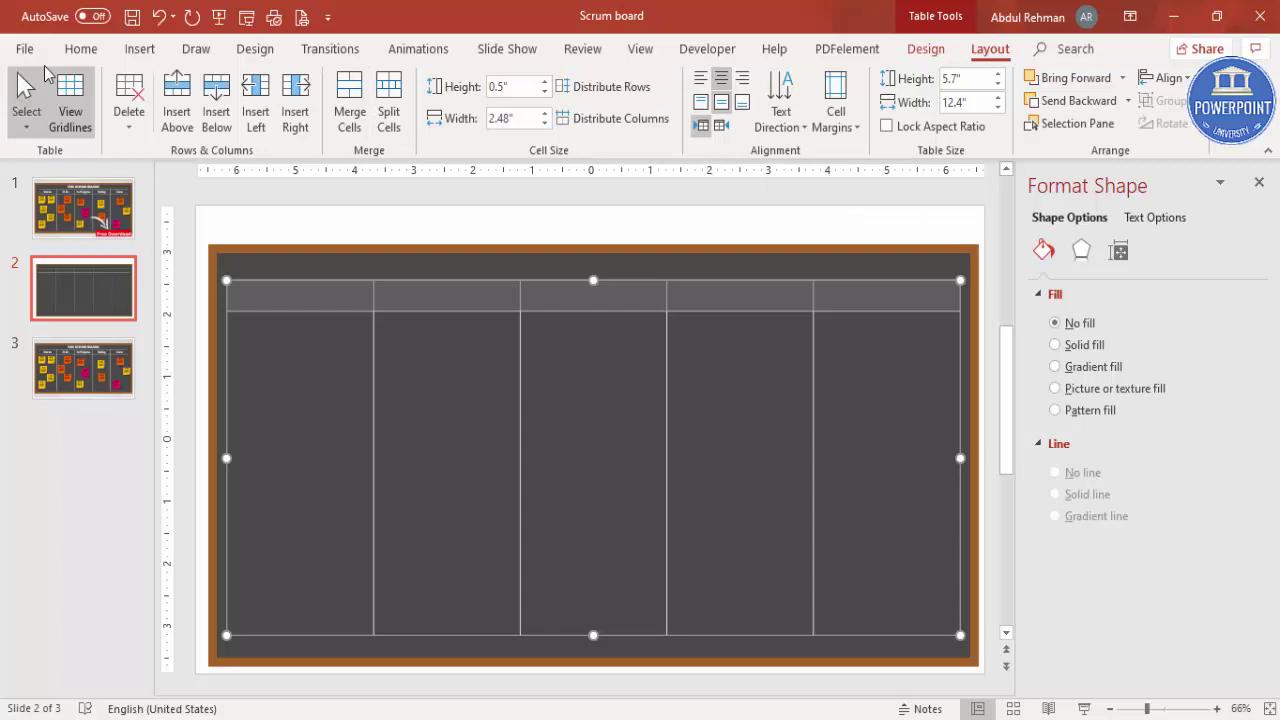
Make the header text white, bold and 20 pt.
click(82, 50)
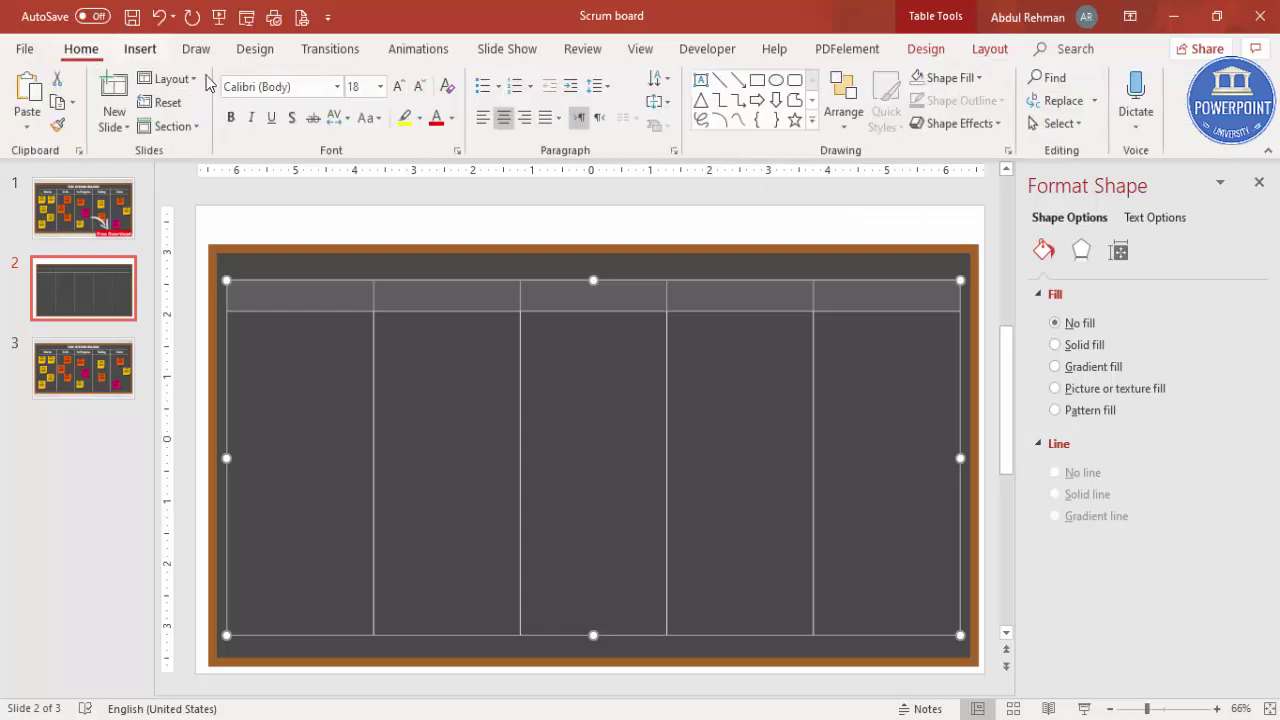
click(450, 124)
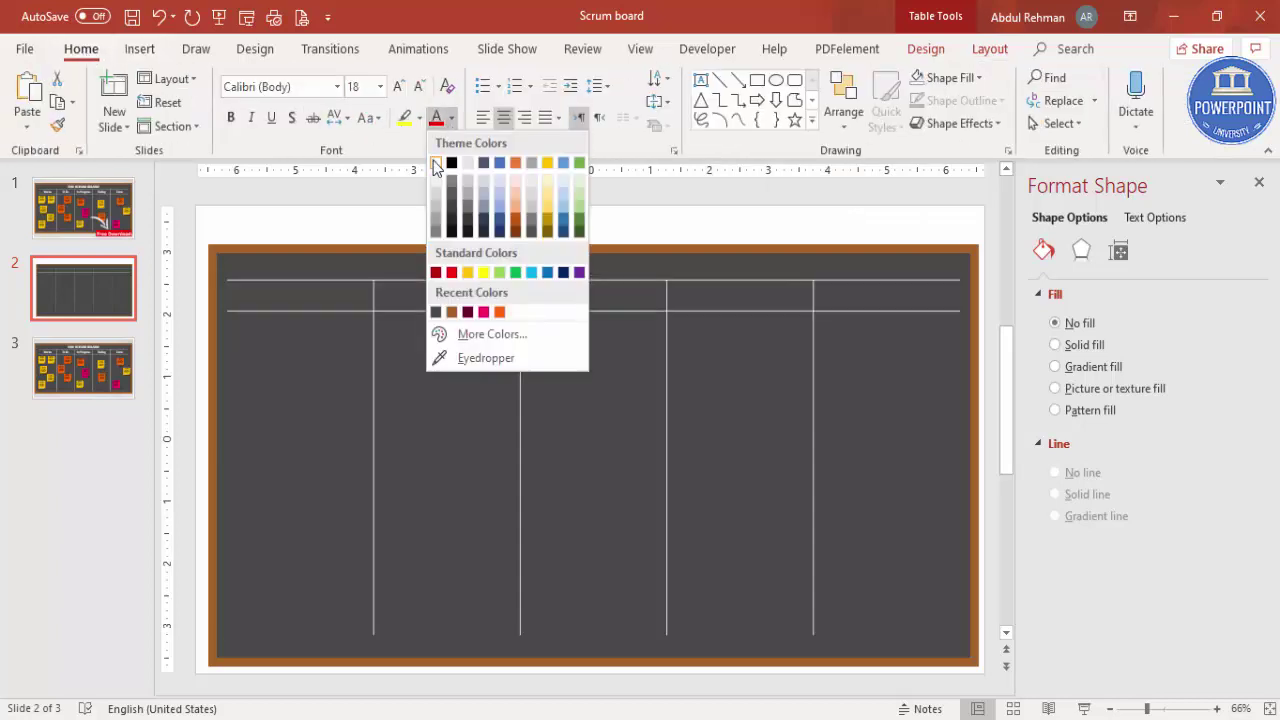
click(435, 160)
click(231, 117)
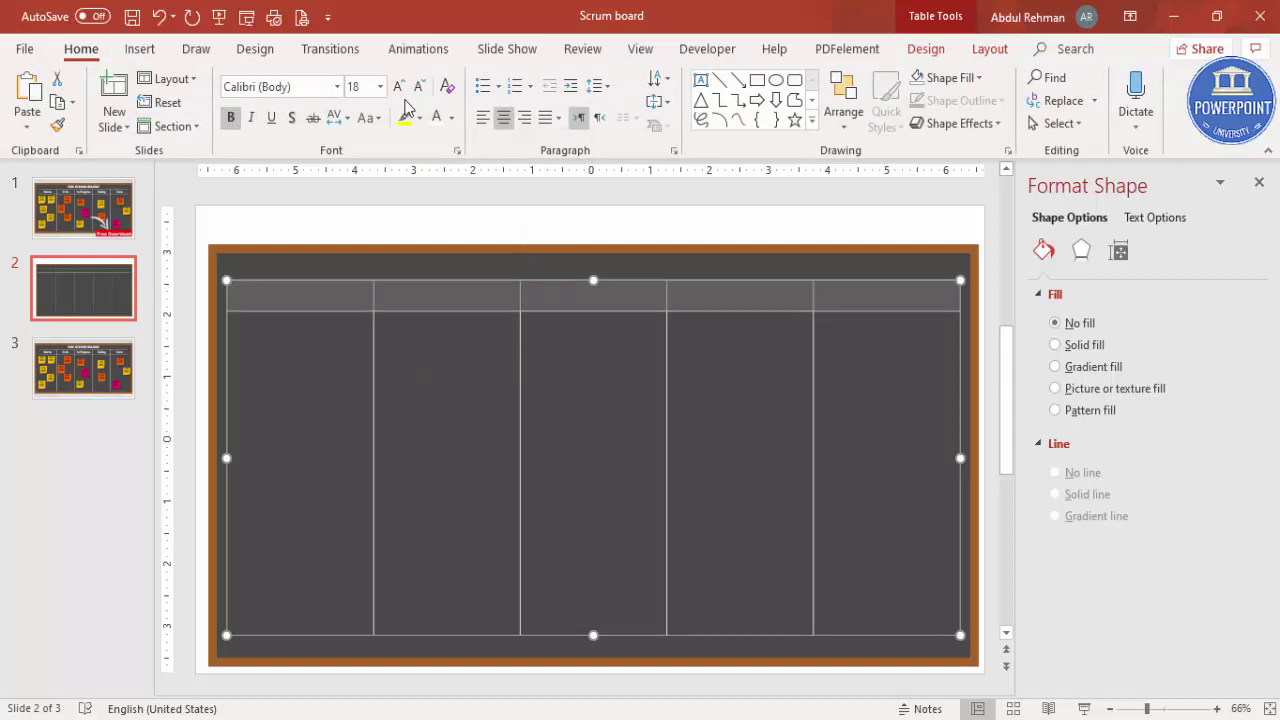
click(400, 88)
click(327, 300)
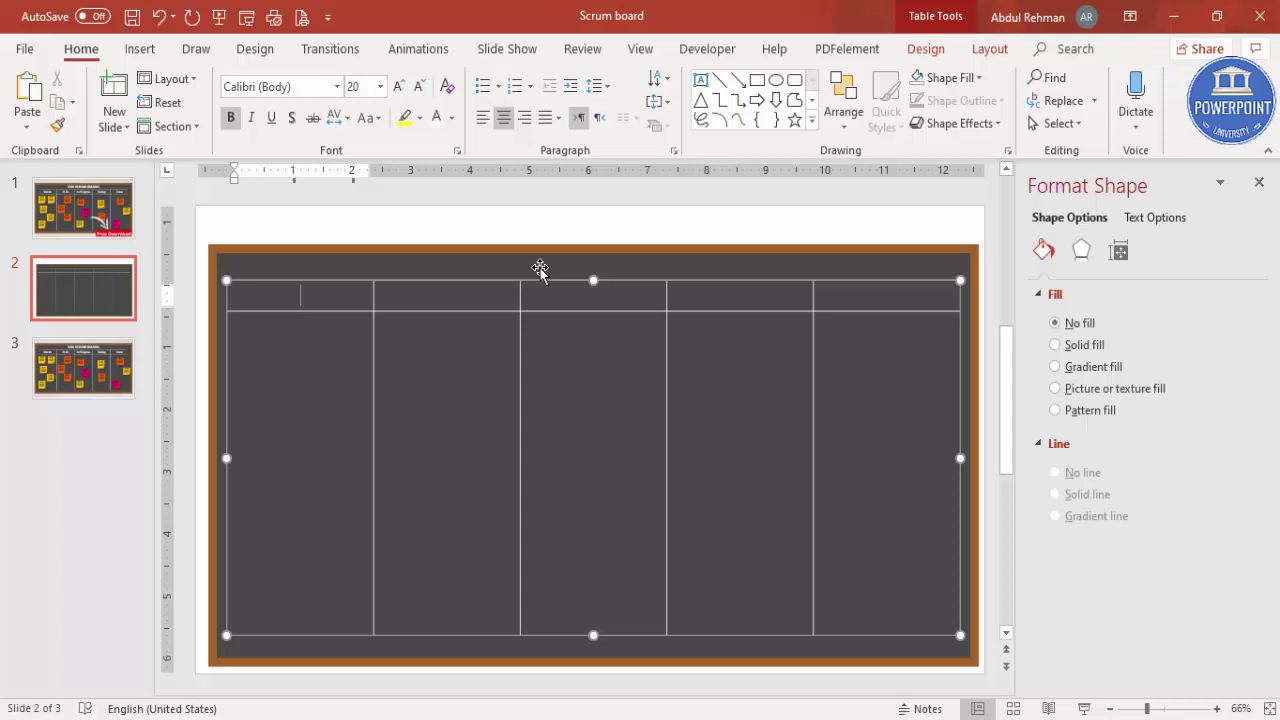
Enter 'Stories' and 'To-Do' in the first two header cells.
text(Storeis)
key(BackSpace)
key(BackSpace)
key(BackSpace)
text(ies)
key(Tab)
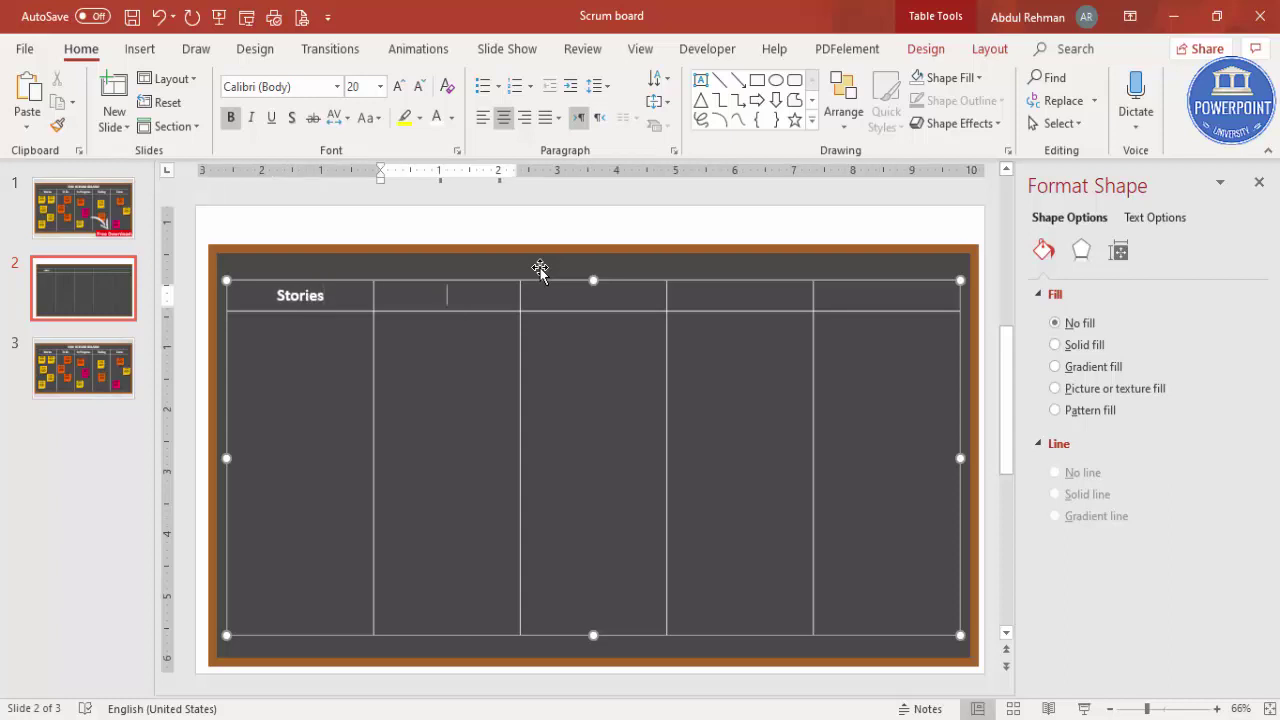
text(To-)
text(Do)
key(Tab)
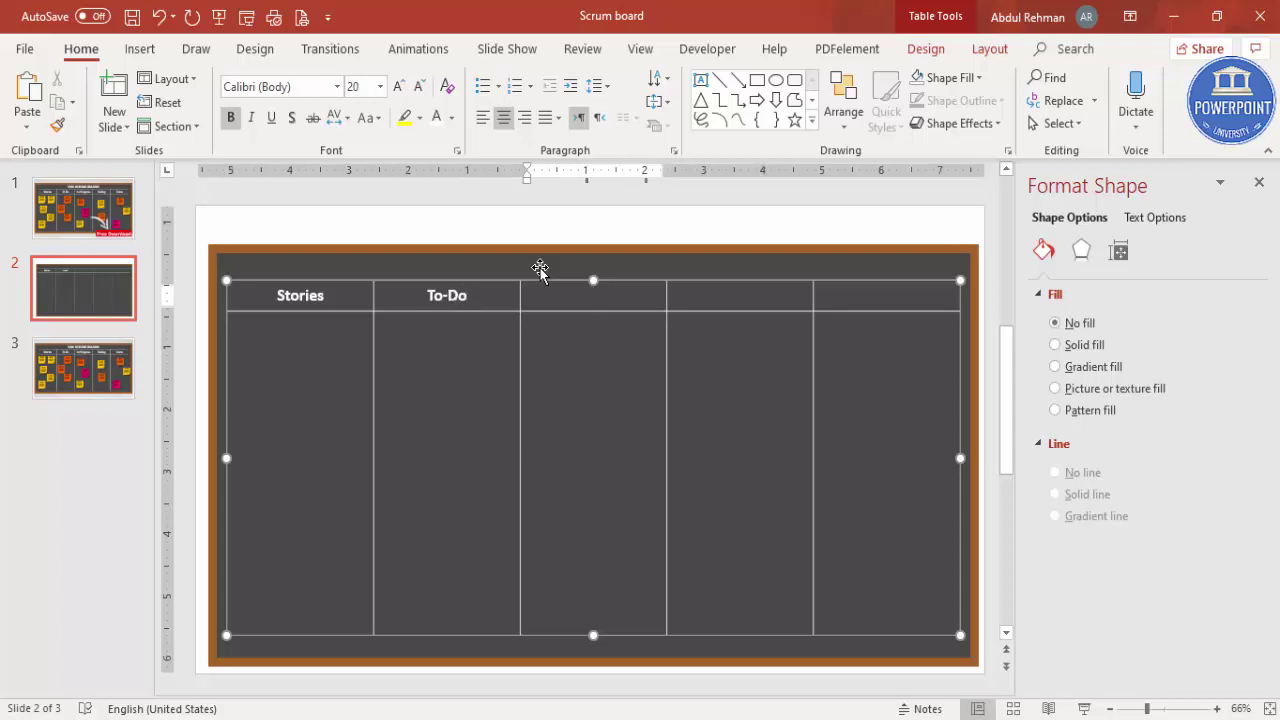
Enter 'In-Progress', 'Testing' and 'Done', then switch to the YouTube sticky-note results.
text(In-)
text(Progre)
text(ss)
key(Tab)
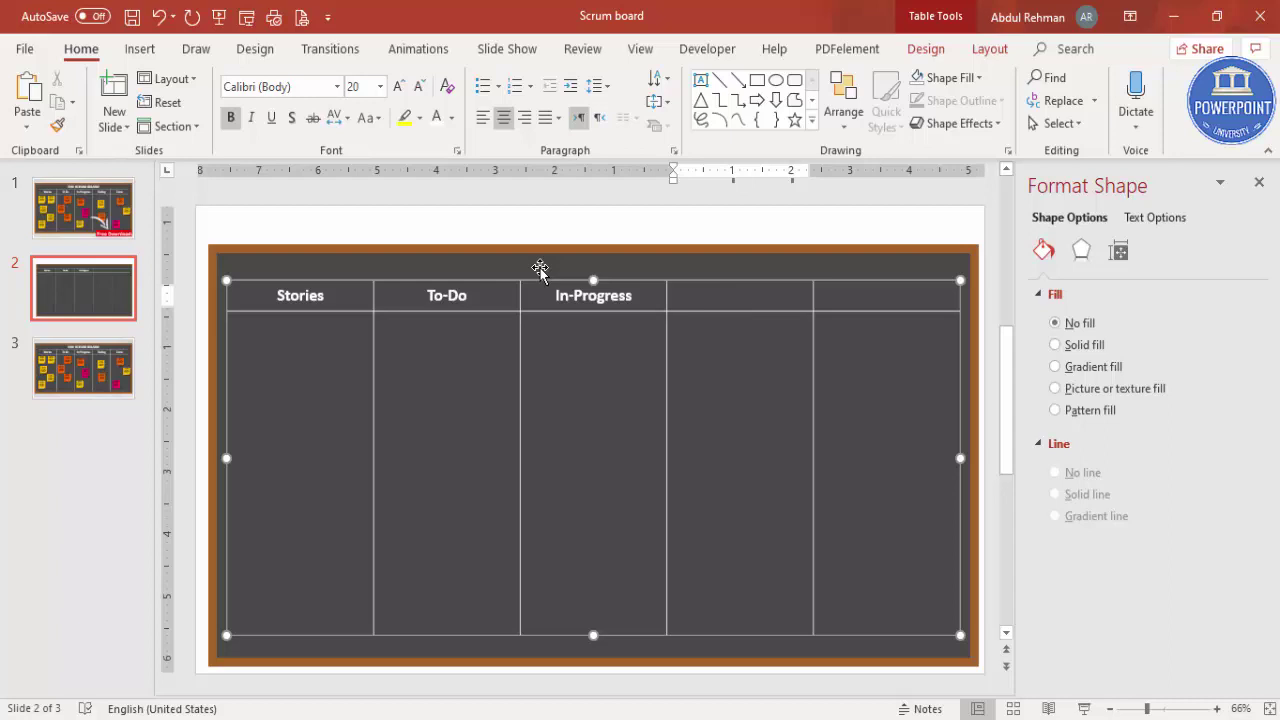
text(Test)
text(ing)
key(Tab)
text(D)
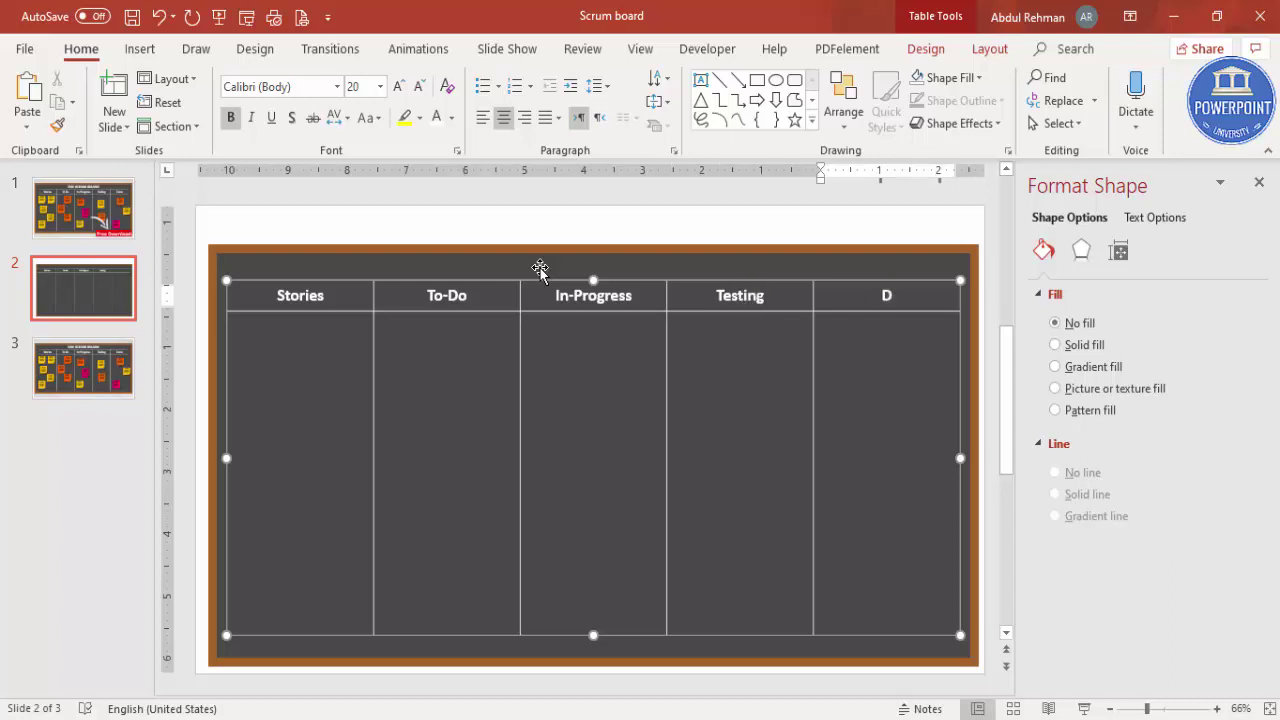
text(one)
click(380, 226)
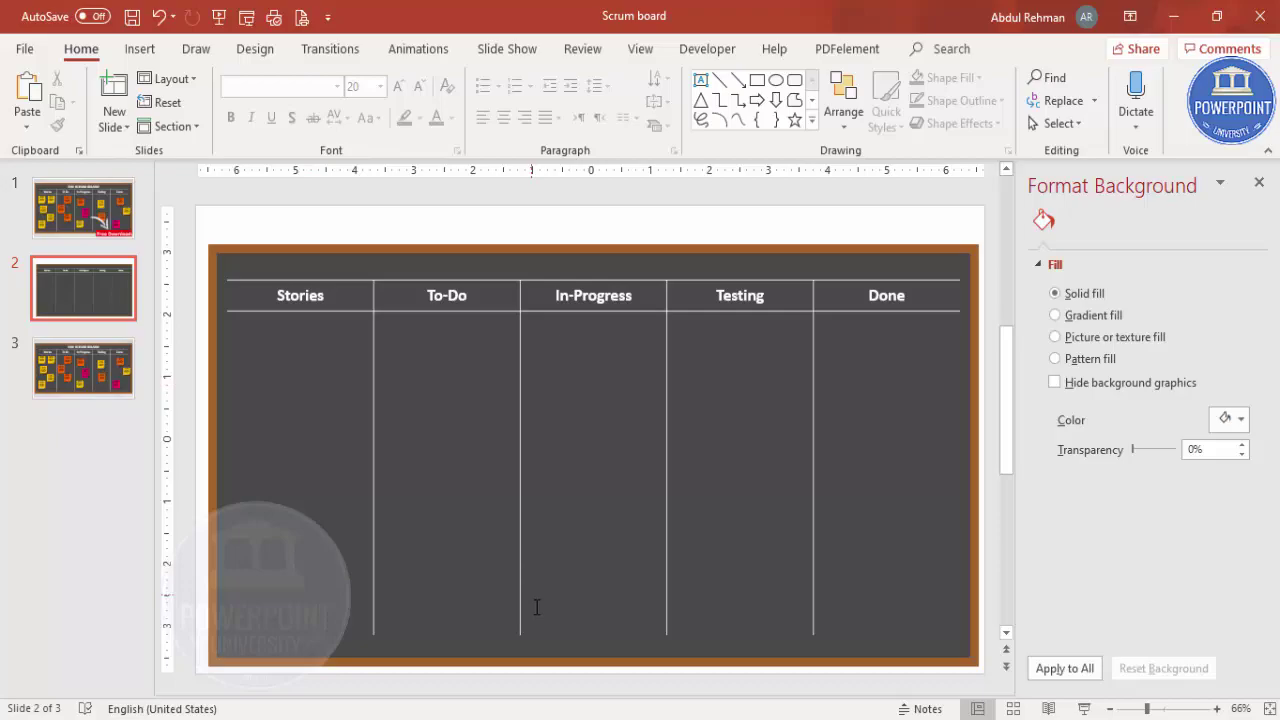
click(655, 672)
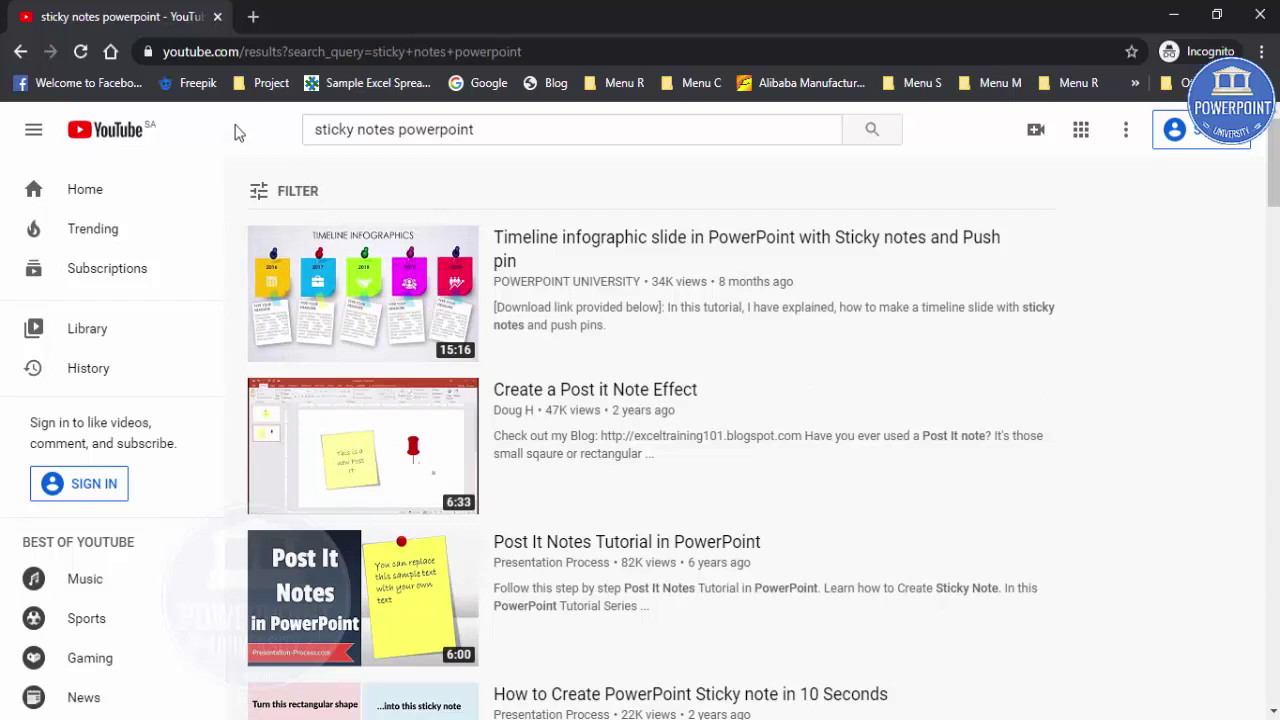
Click into the YouTube search box, then dismiss the search suggestions.
click(482, 129)
mouse_move(363, 293)
click(1212, 287)
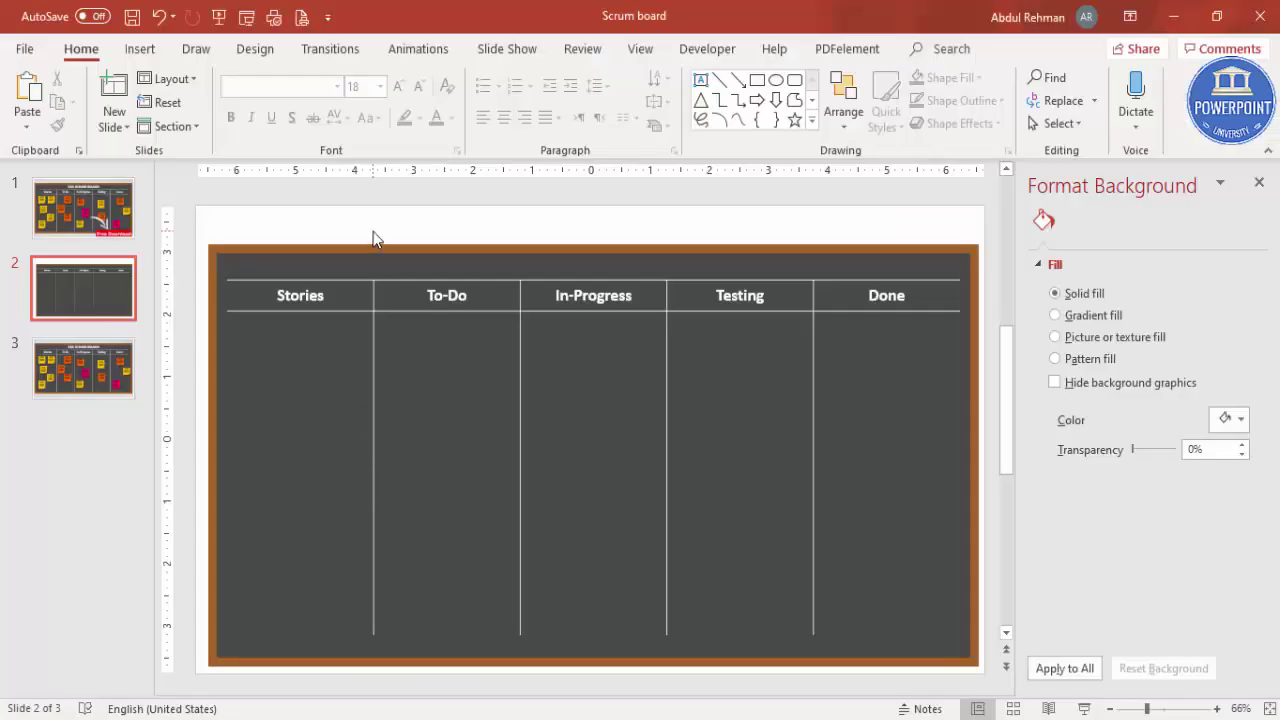
Paste the yellow curled-corner sticky note under the Stories header and zoom in on it.
key(ctrl+v)
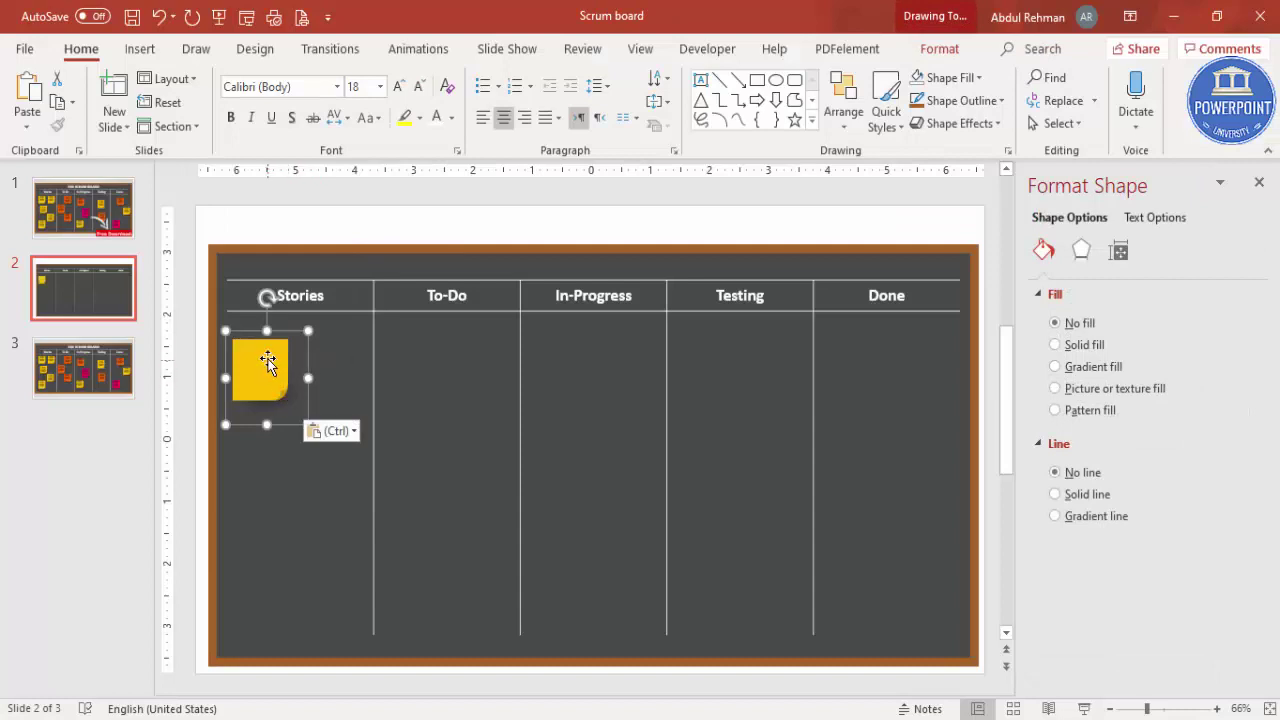
drag(265, 362, 264, 354)
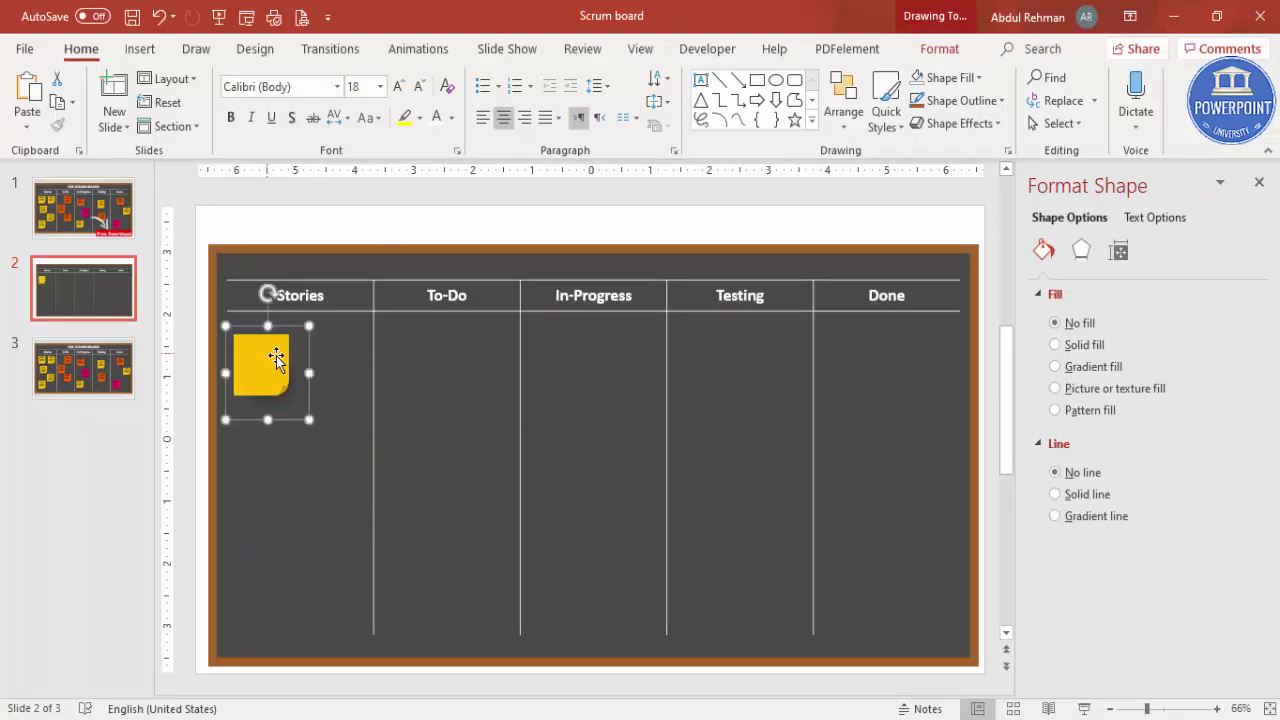
click(1187, 710)
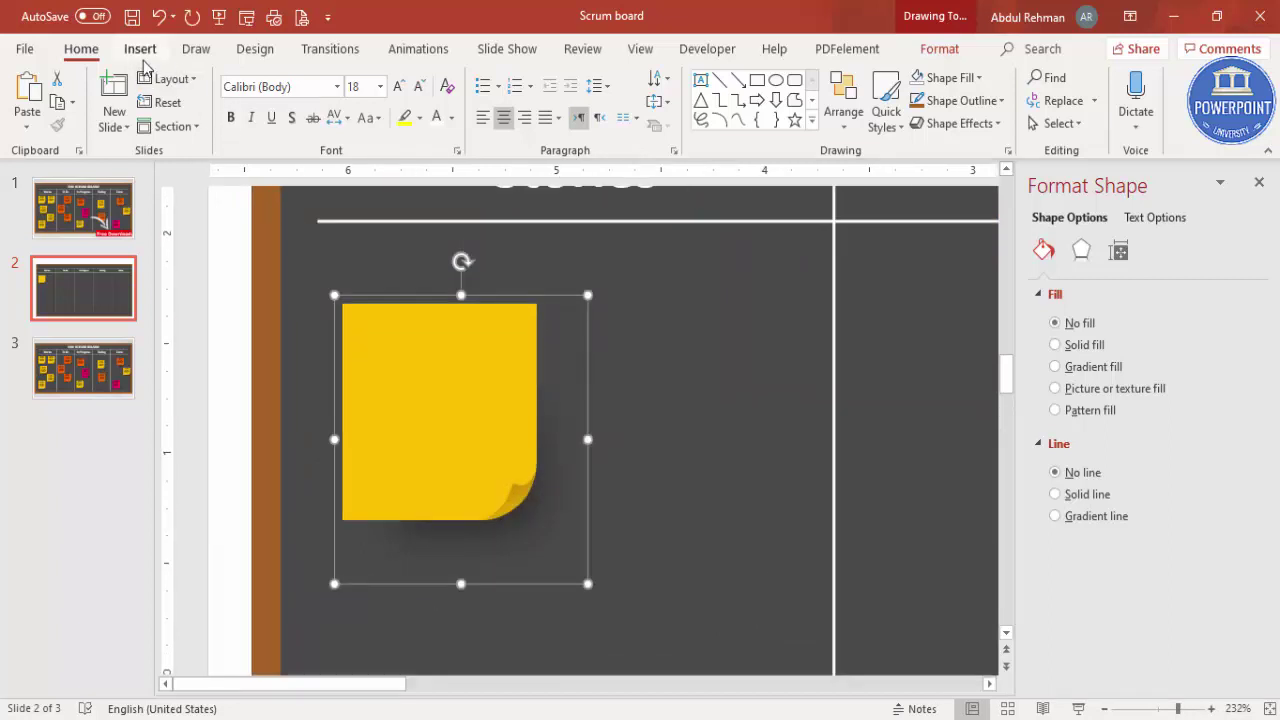
click(141, 52)
Add a text box reading 'Type your text here' on the yellow sticky note.
click(740, 100)
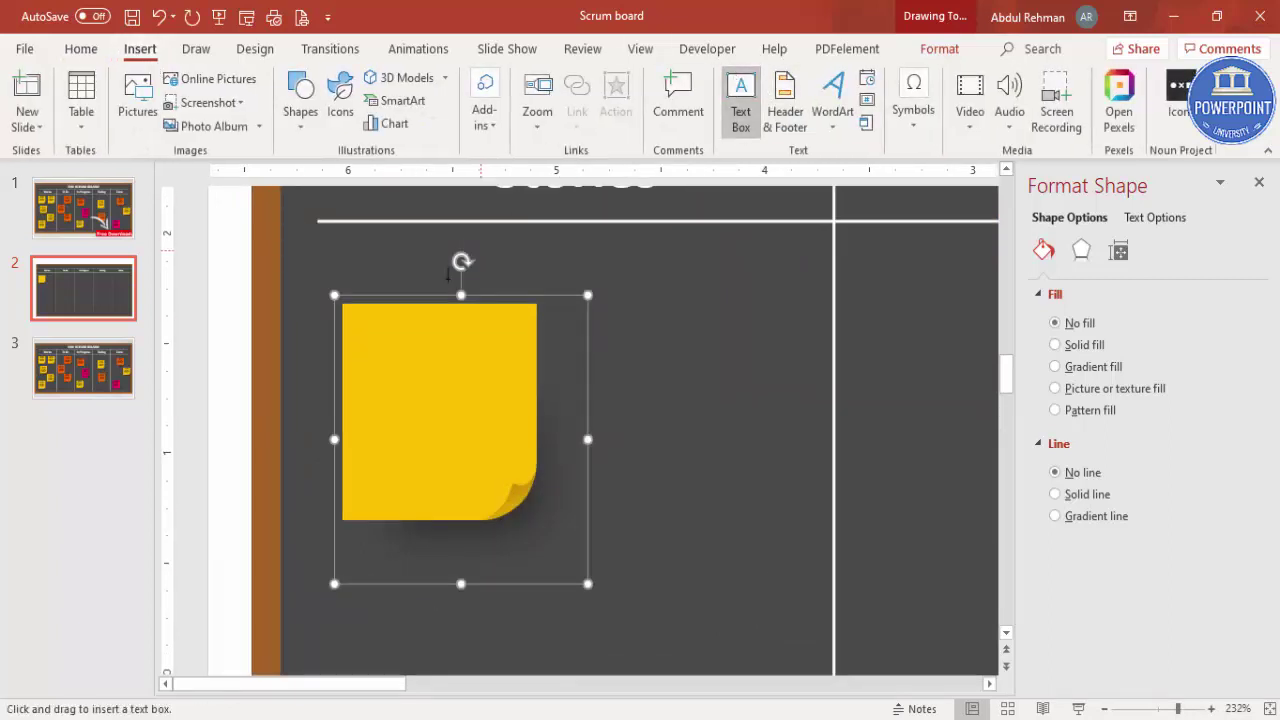
drag(350, 318, 526, 385)
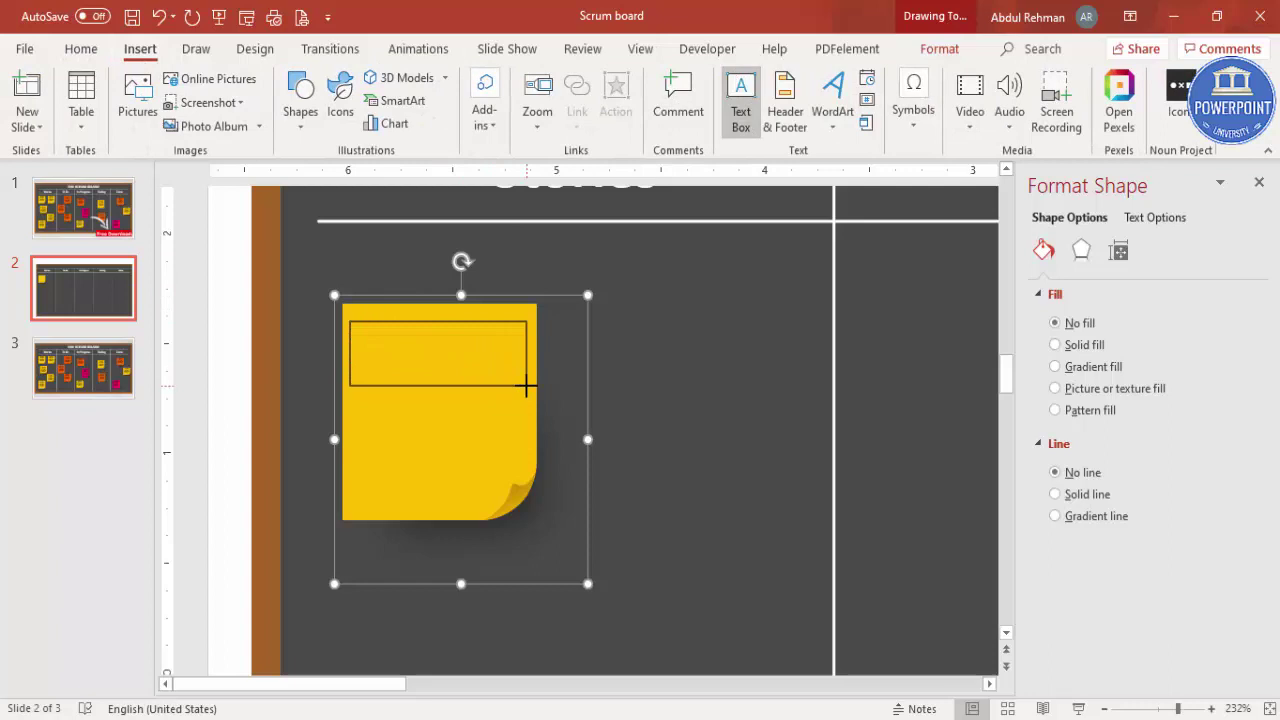
text(Type yo)
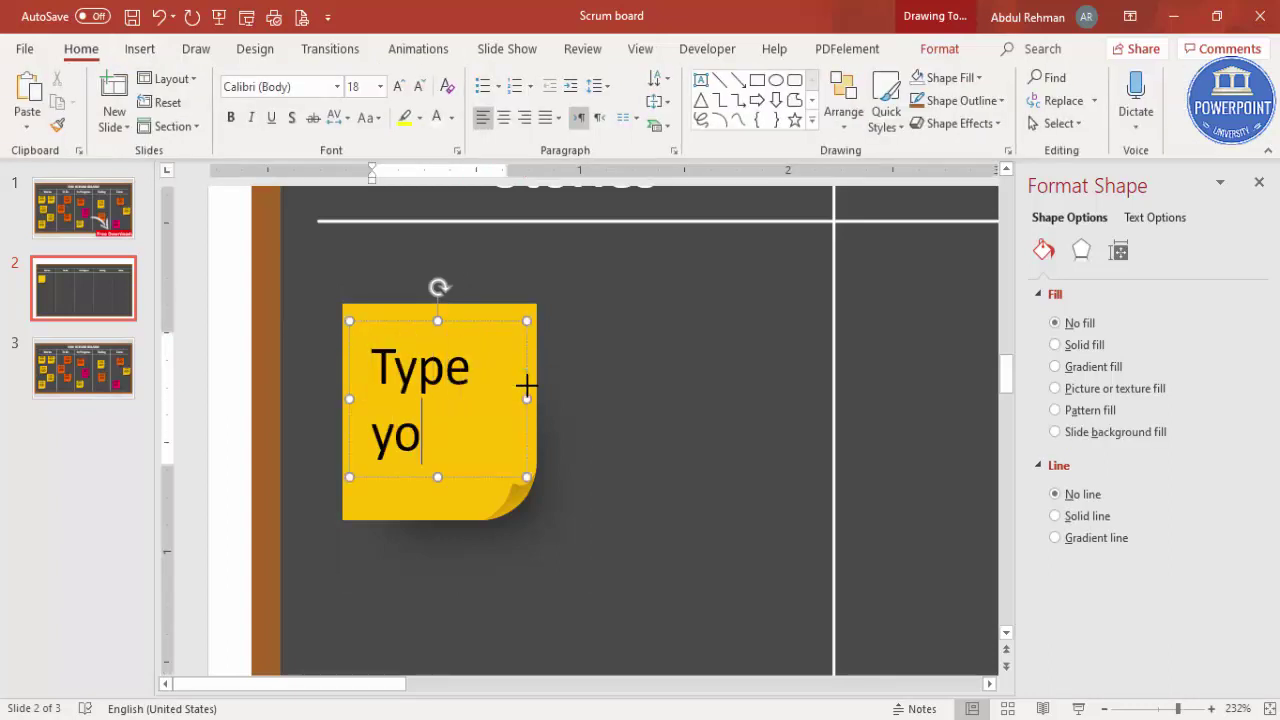
text(ur tex)
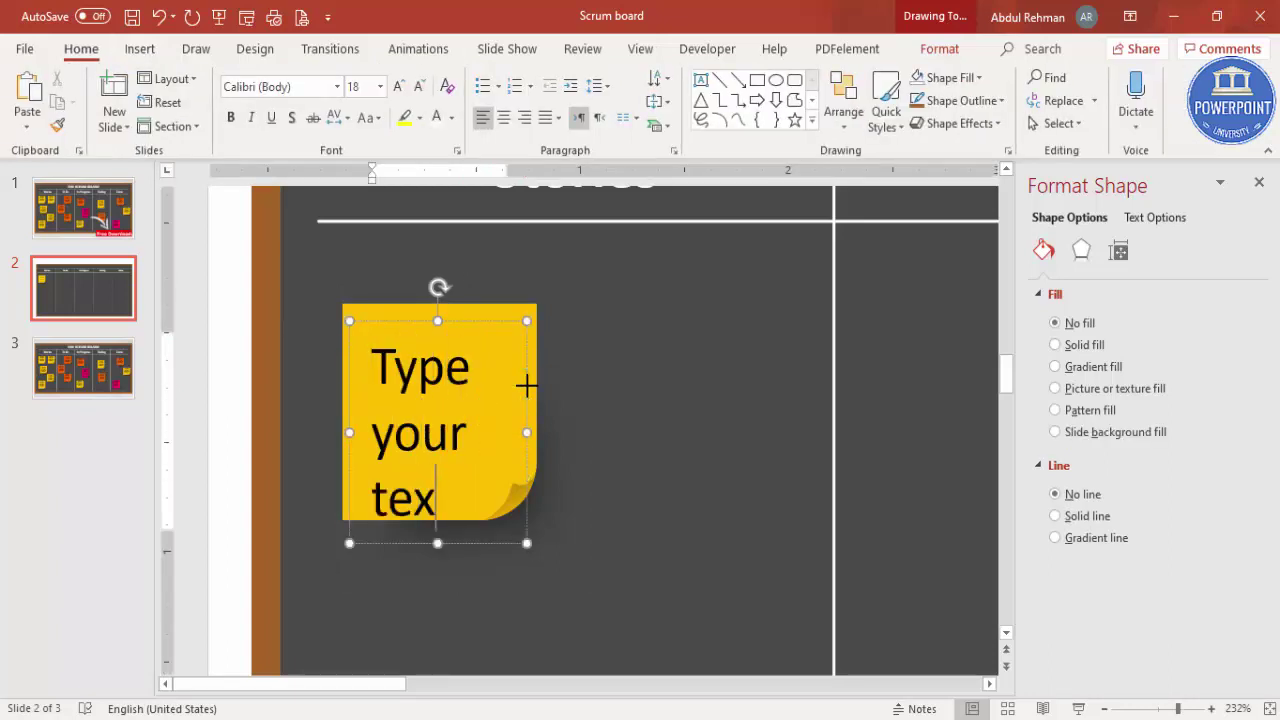
text(t here)
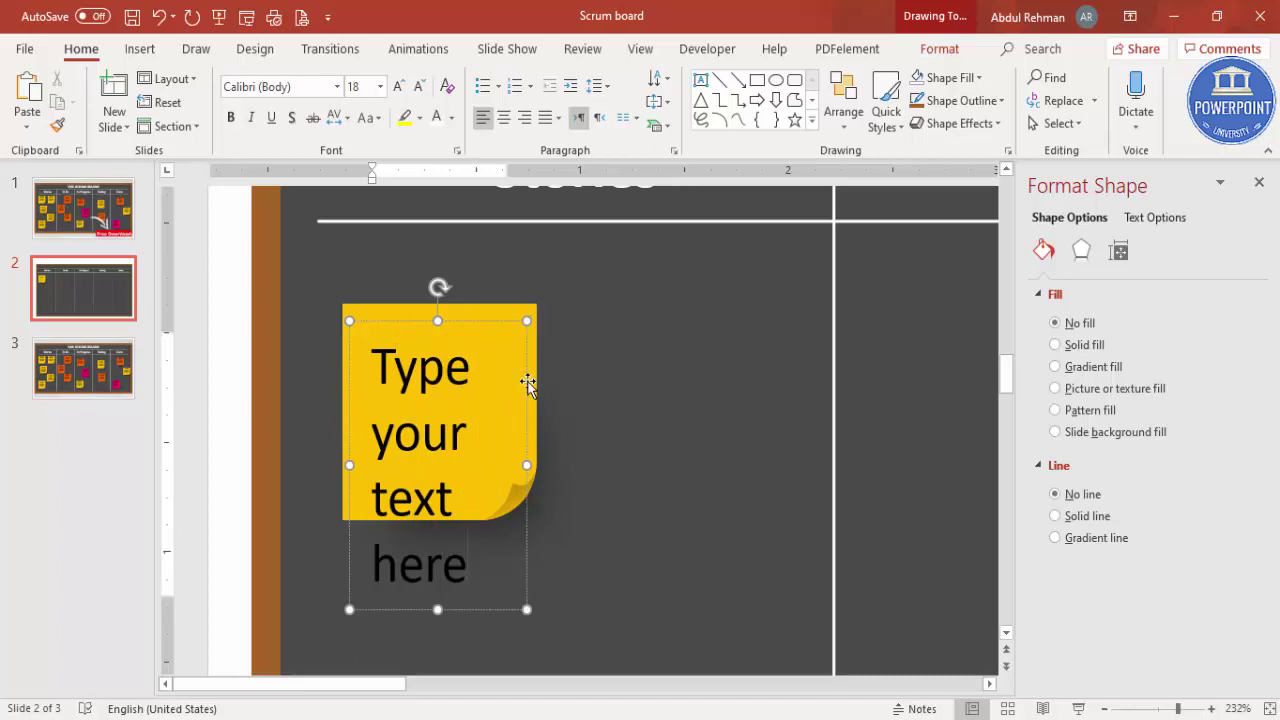
Shrink the note text three sizes, center it, and nudge it slightly higher.
click(492, 319)
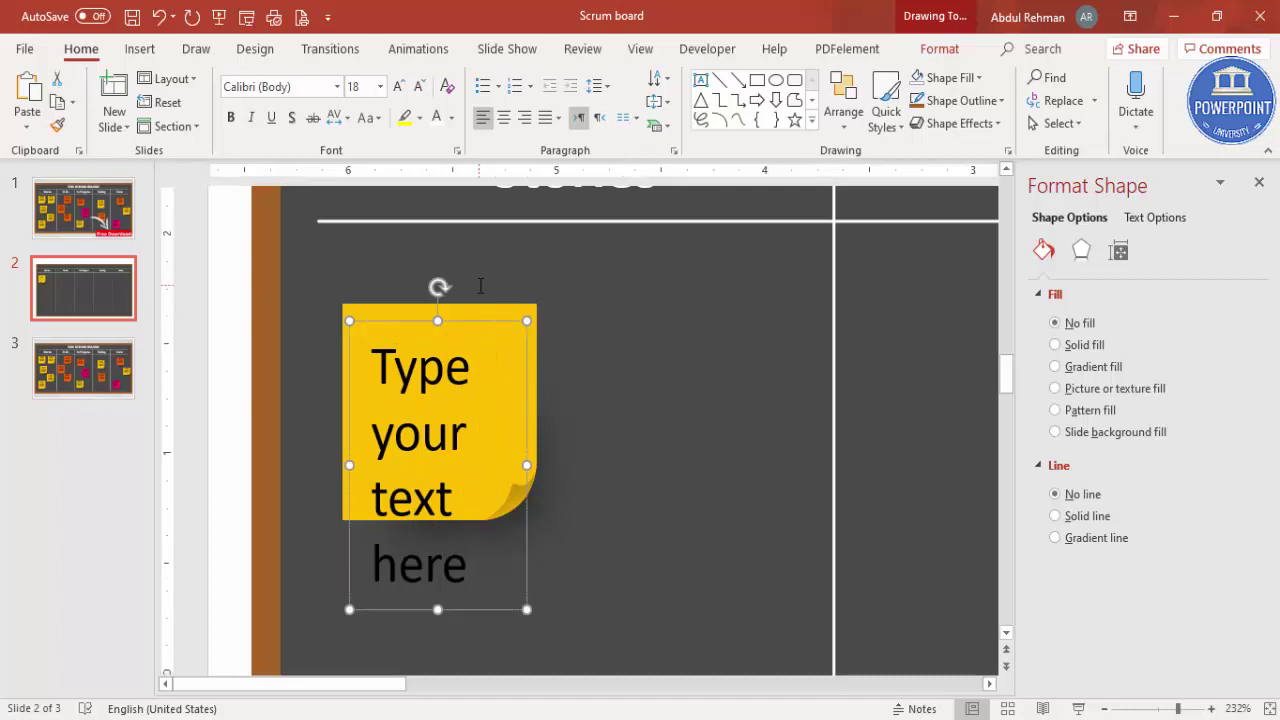
click(418, 88)
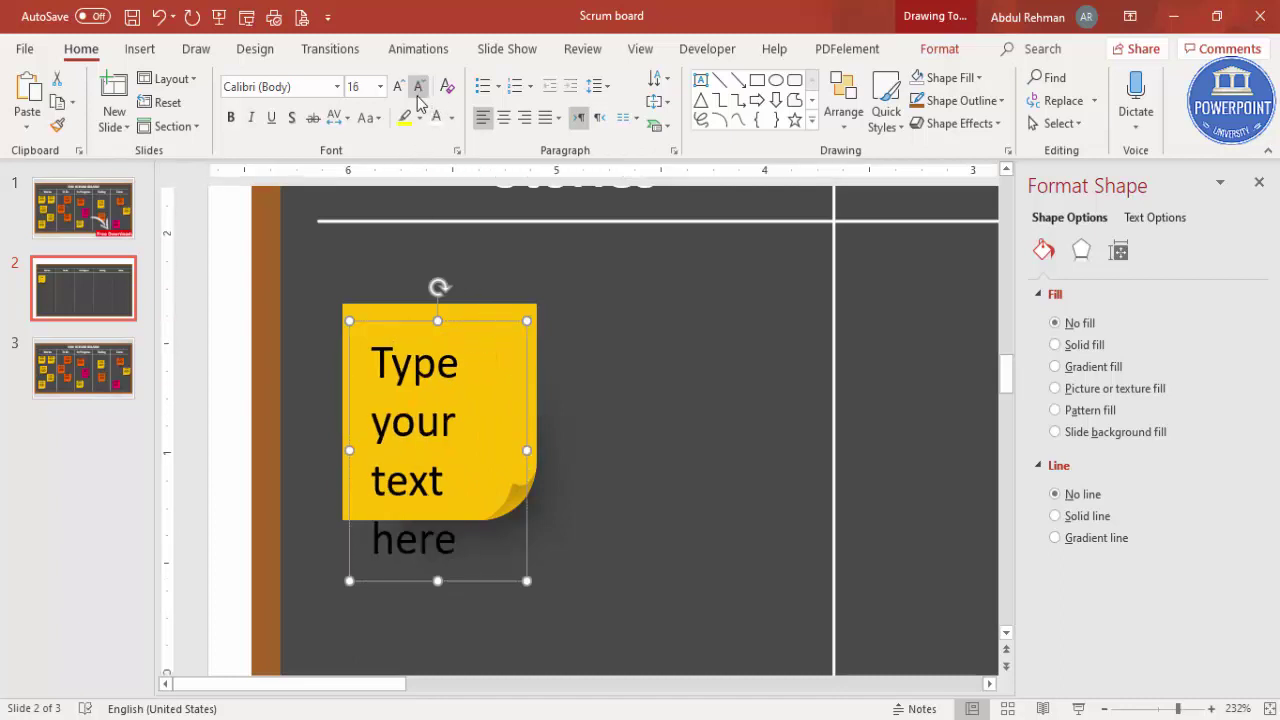
click(418, 88)
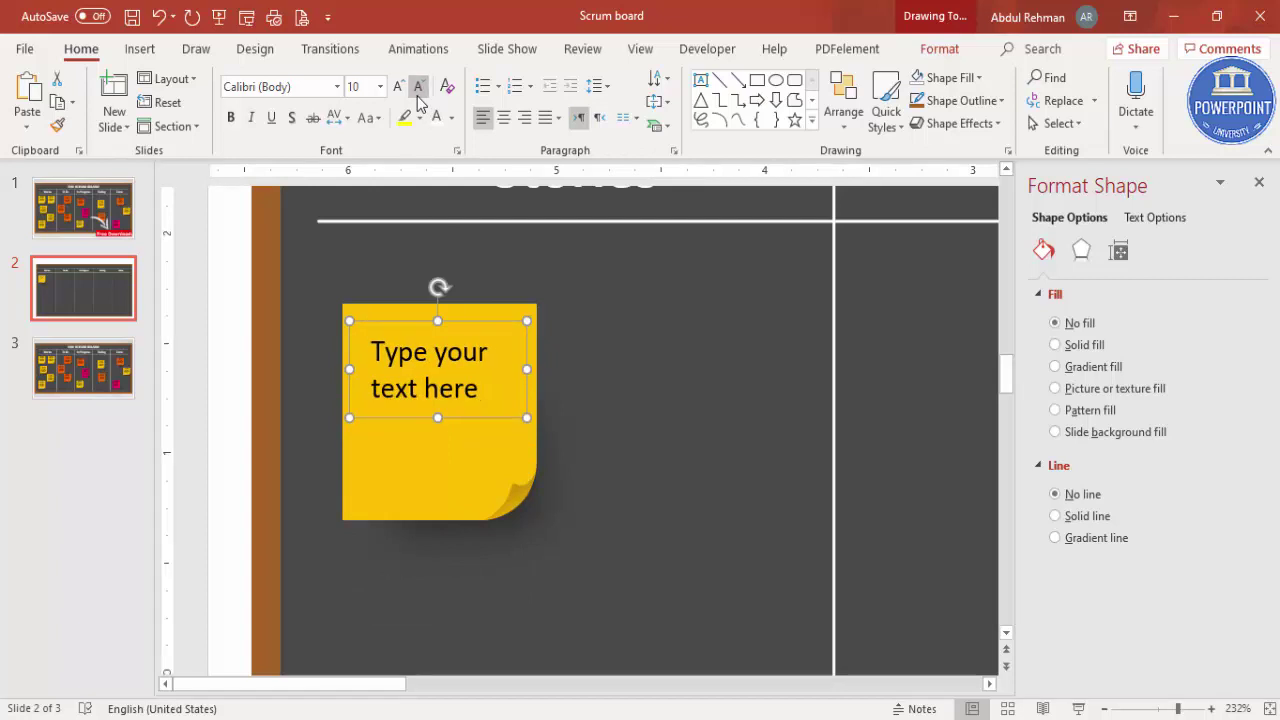
click(418, 88)
click(418, 88)
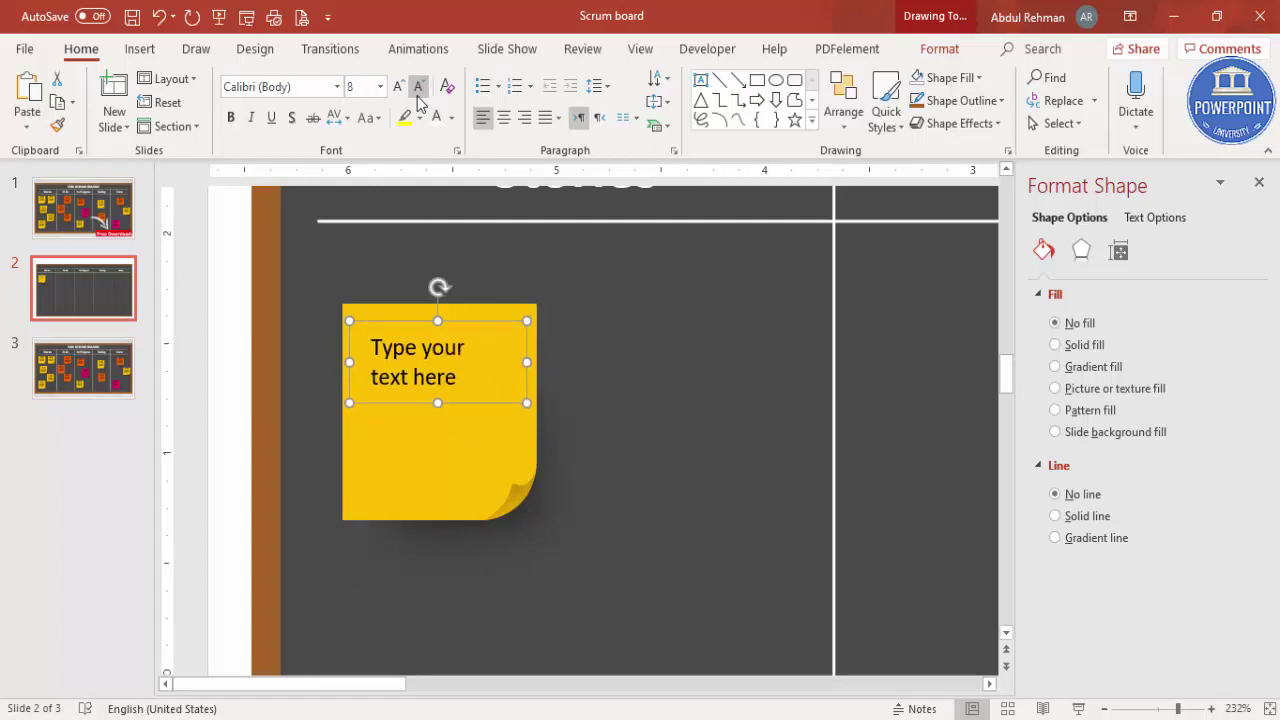
click(503, 118)
drag(486, 323, 486, 320)
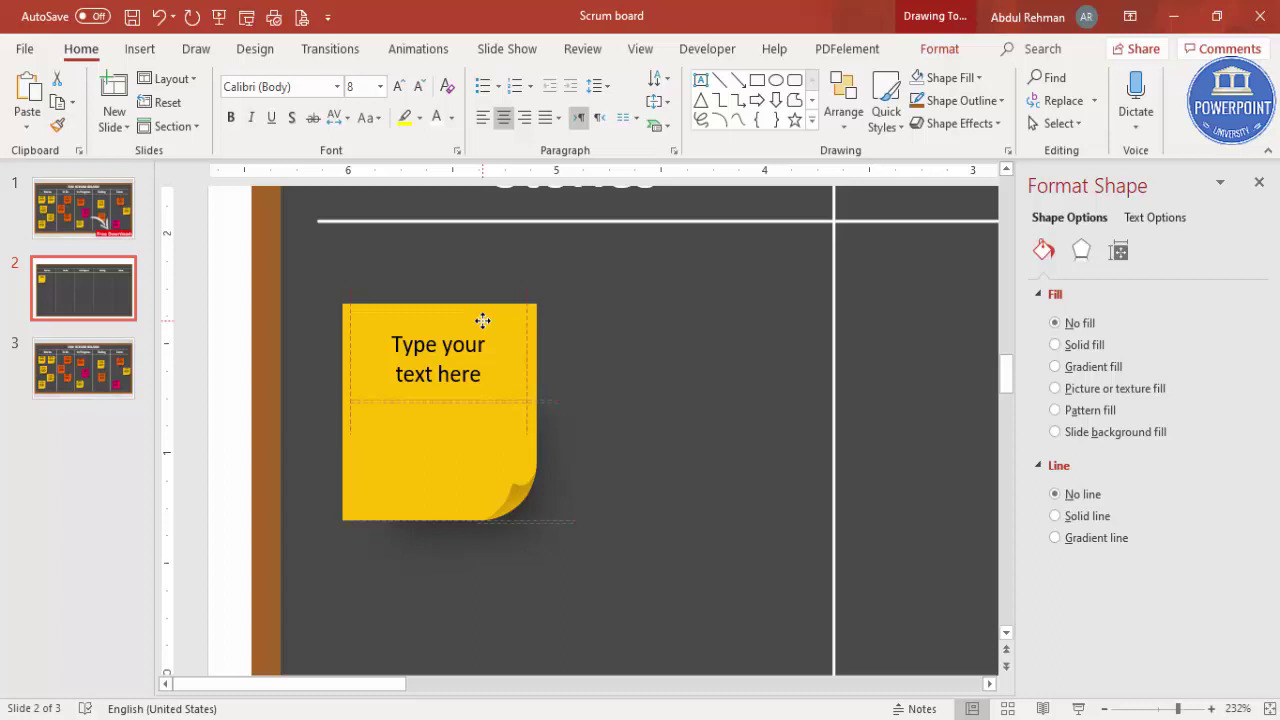
Fit the slide in view and place the grouped sticky note under the Stories heading.
click(1268, 708)
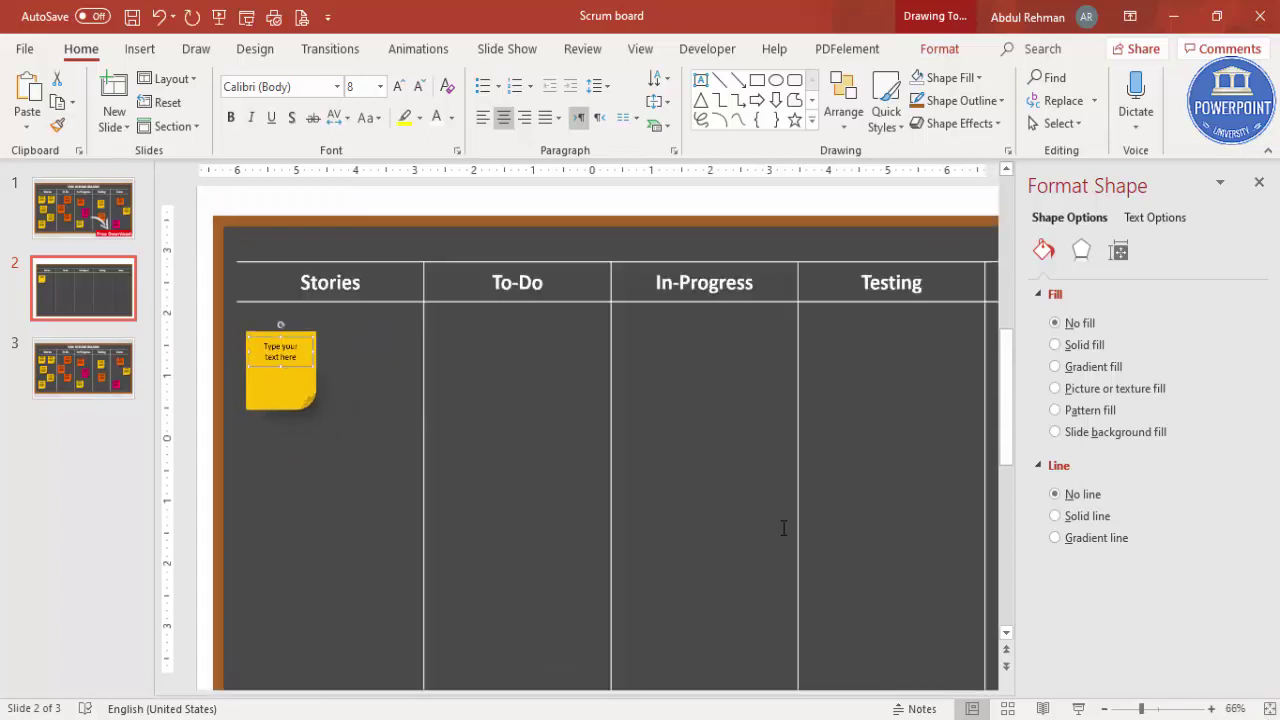
click(258, 378)
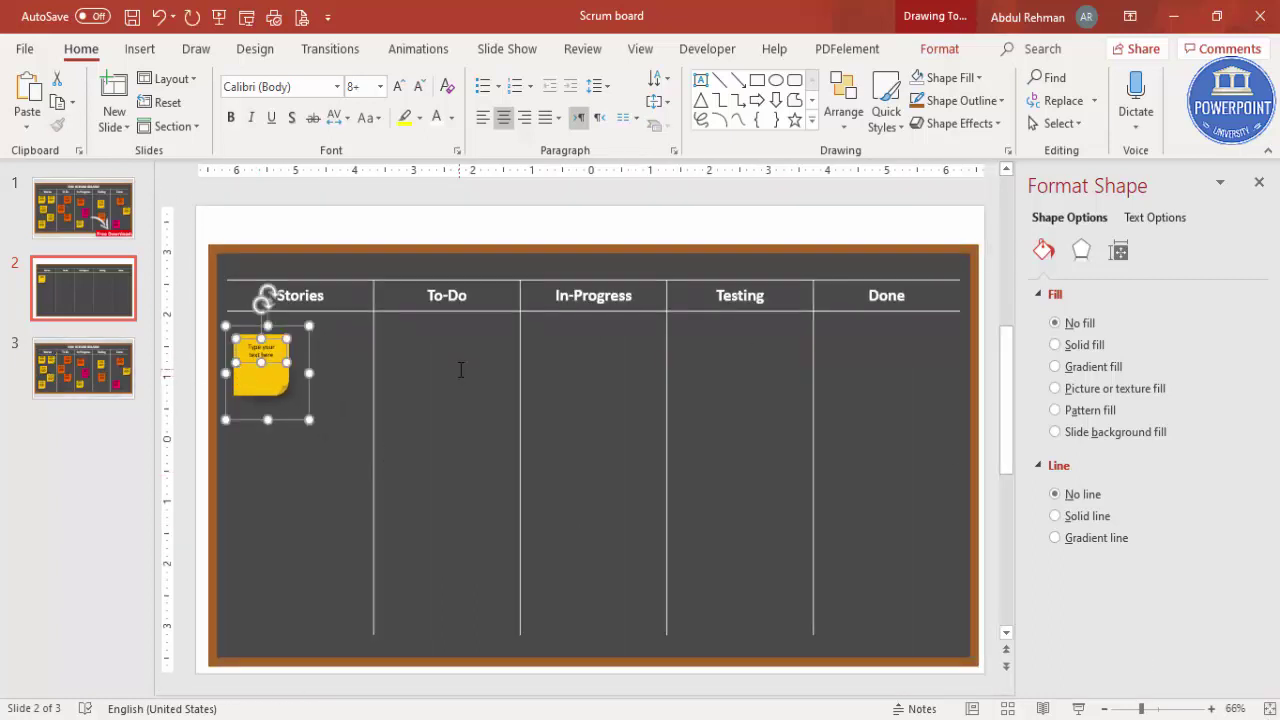
key(Escape)
drag(272, 367, 336, 452)
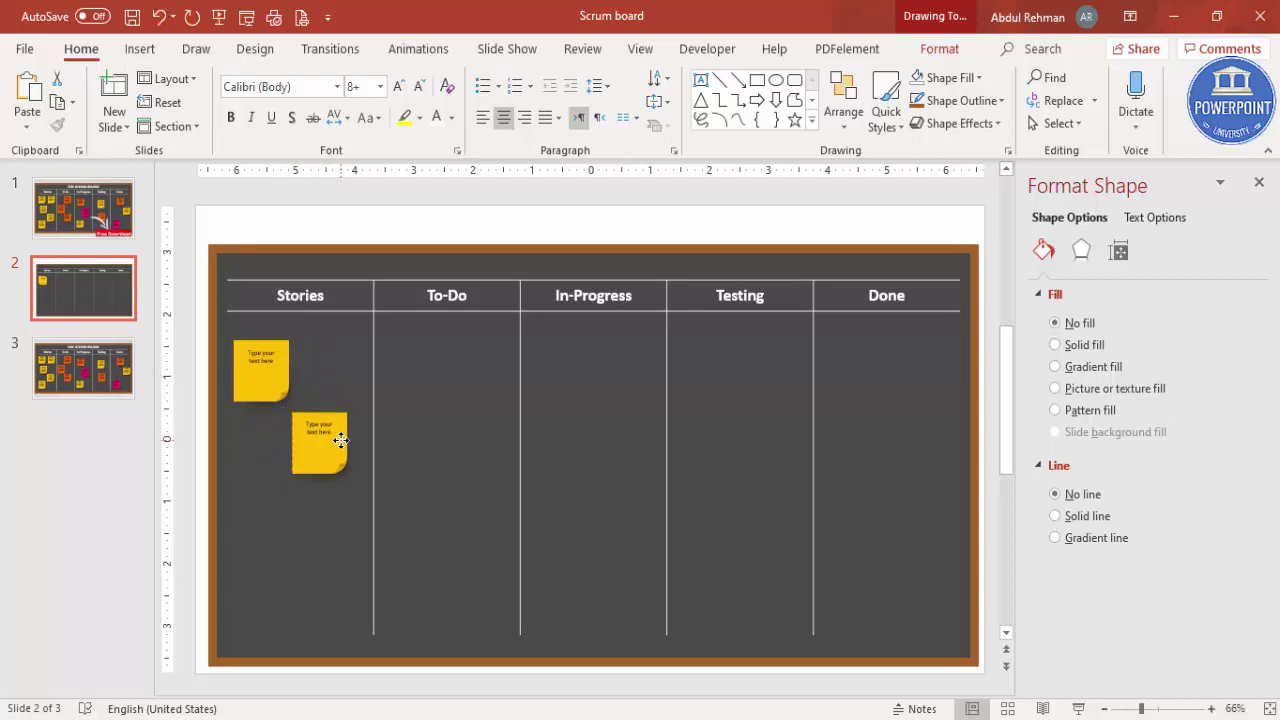
Duplicate the sticky note with Ctrl+D, placing copies in Stories and the To-Do column.
key(ctrl+d)
drag(397, 531, 299, 578)
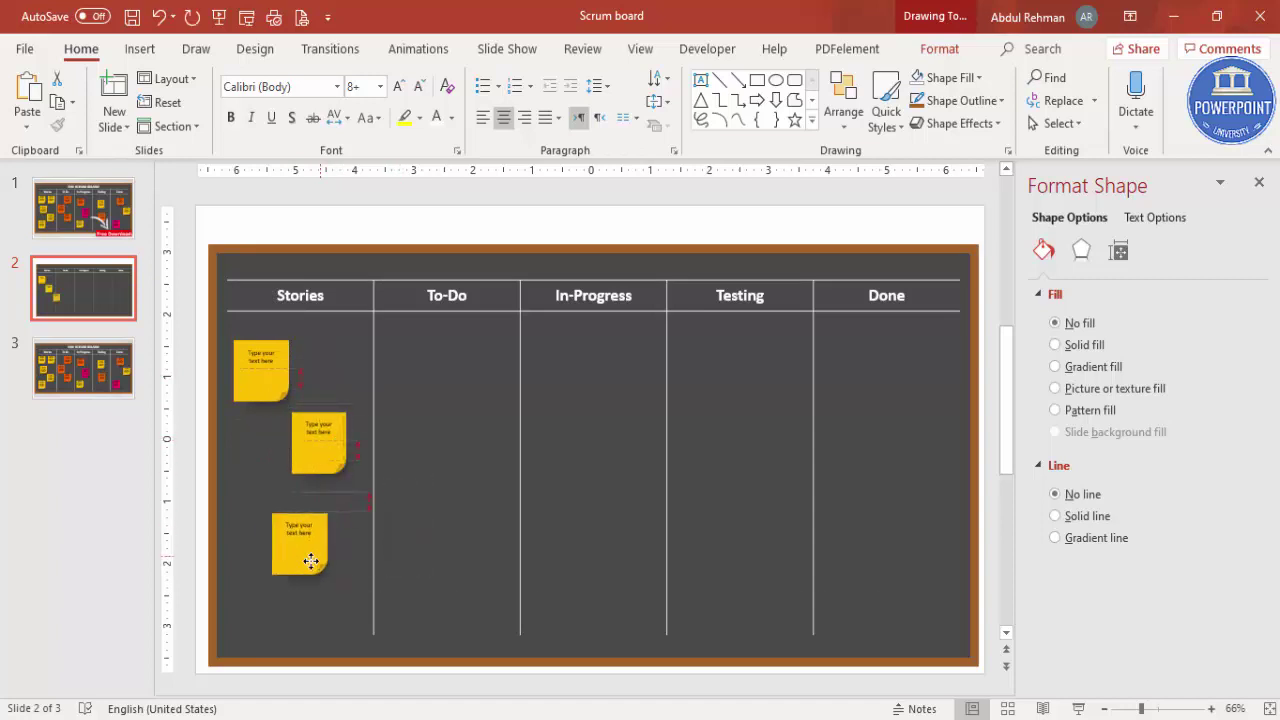
key(ctrl+d)
mouse_move(252, 633)
mouse_down()
mouse_move(448, 405)
mouse_move(609, 477)
mouse_move(786, 500)
mouse_move(755, 477)
mouse_move(899, 473)
mouse_move(895, 380)
mouse_up()
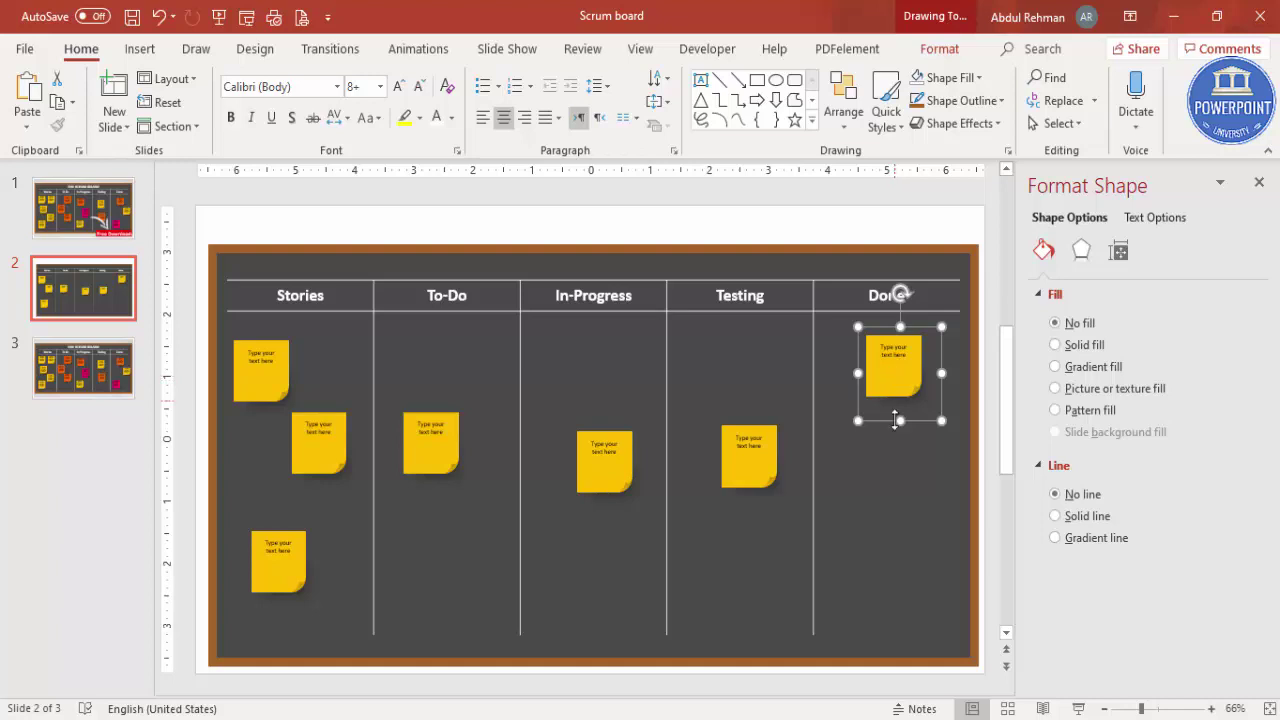
Move the top Stories note into To-Do and fill it pink.
click(275, 370)
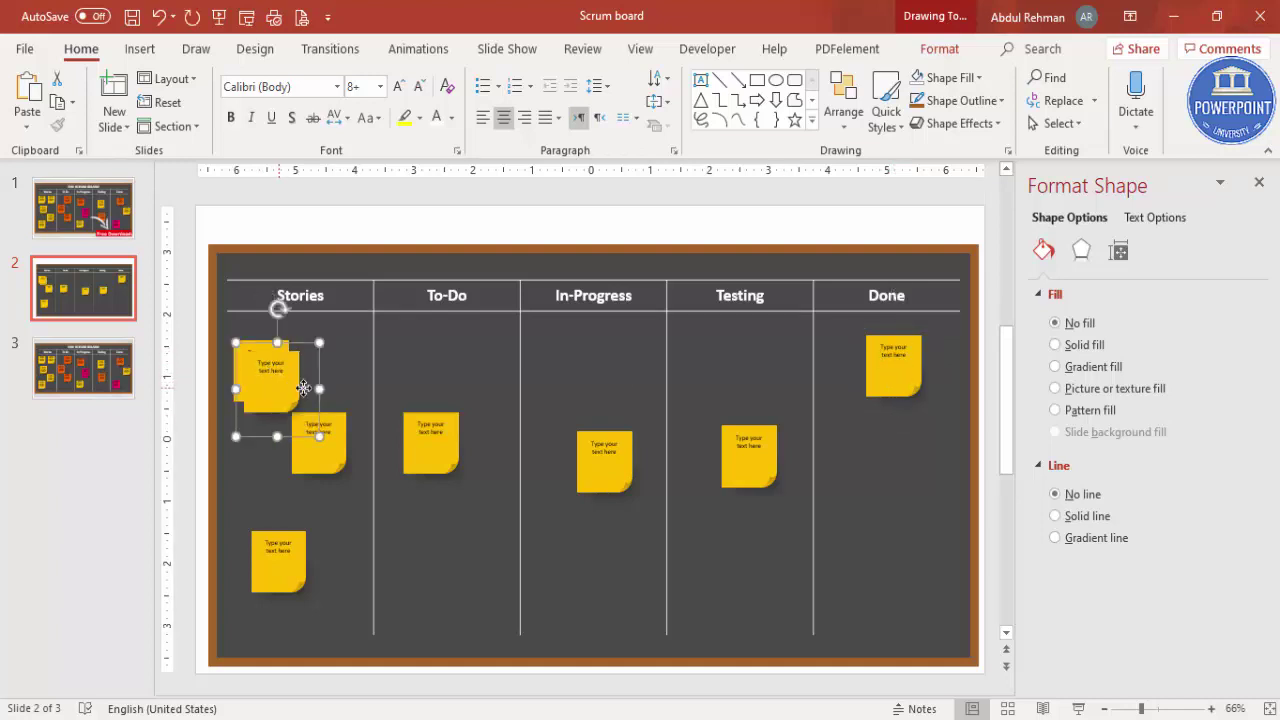
drag(274, 367, 456, 374)
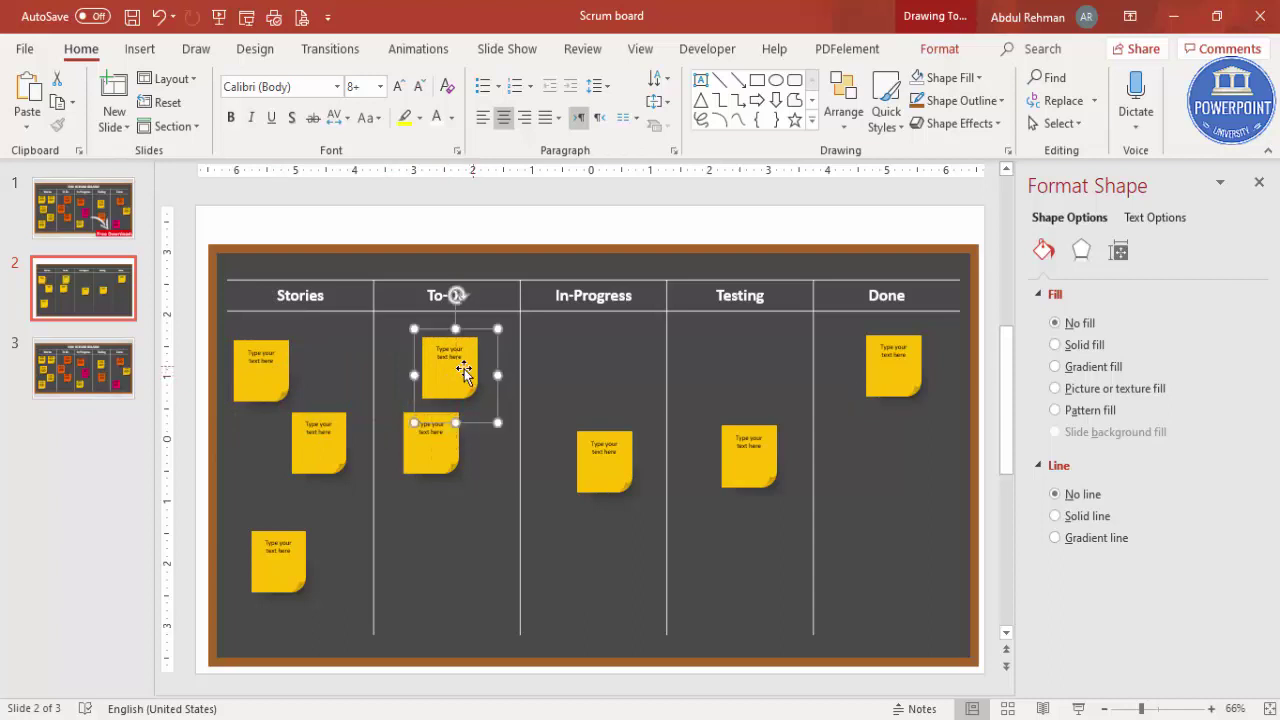
click(1170, 709)
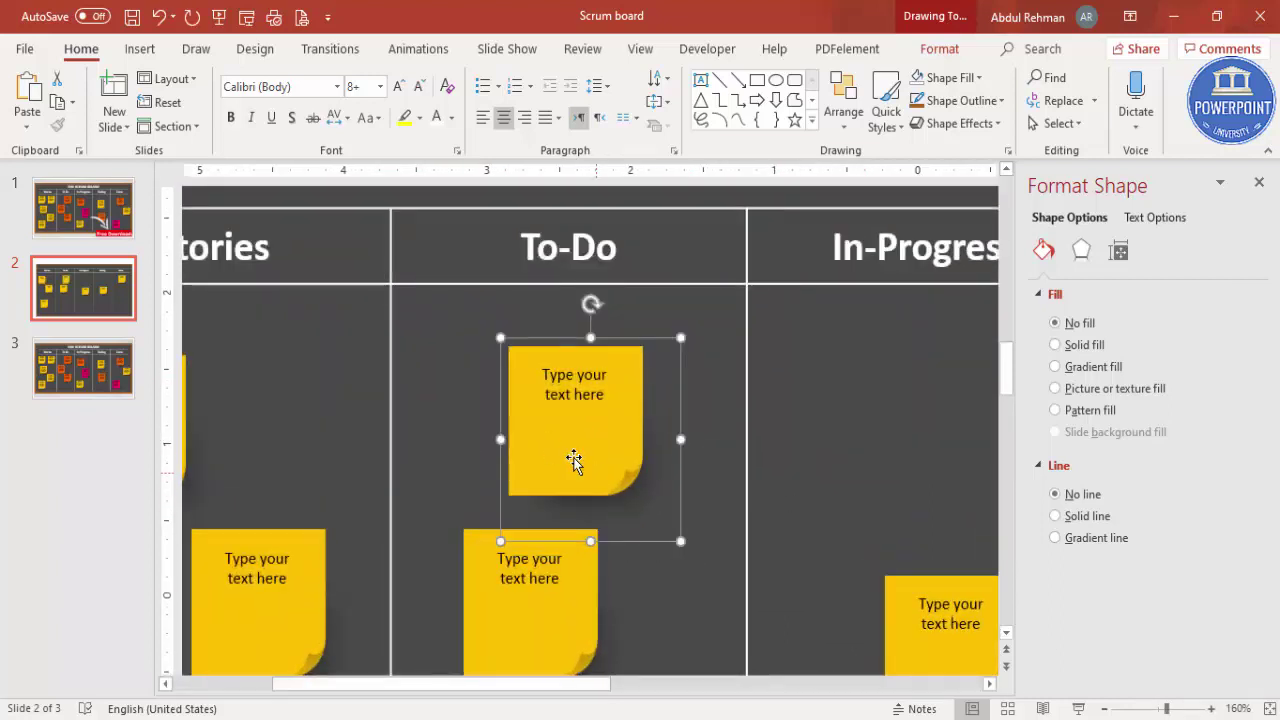
click(527, 426)
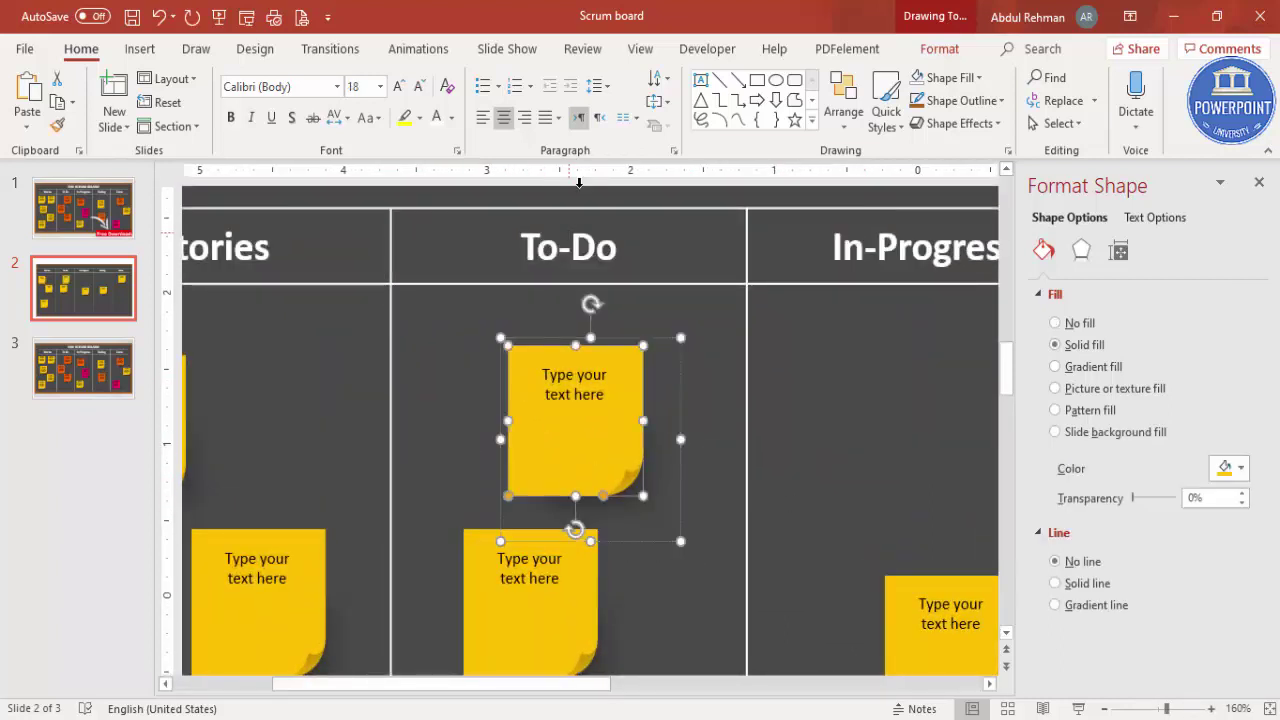
click(939, 50)
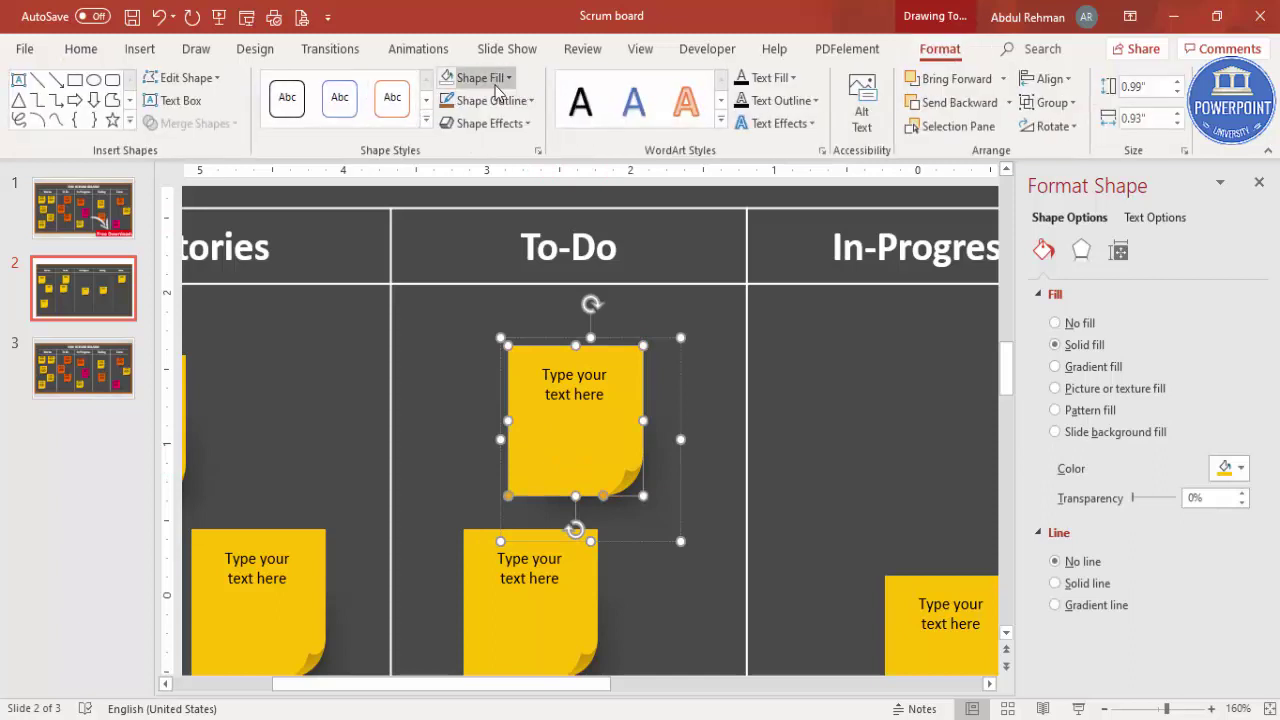
click(493, 88)
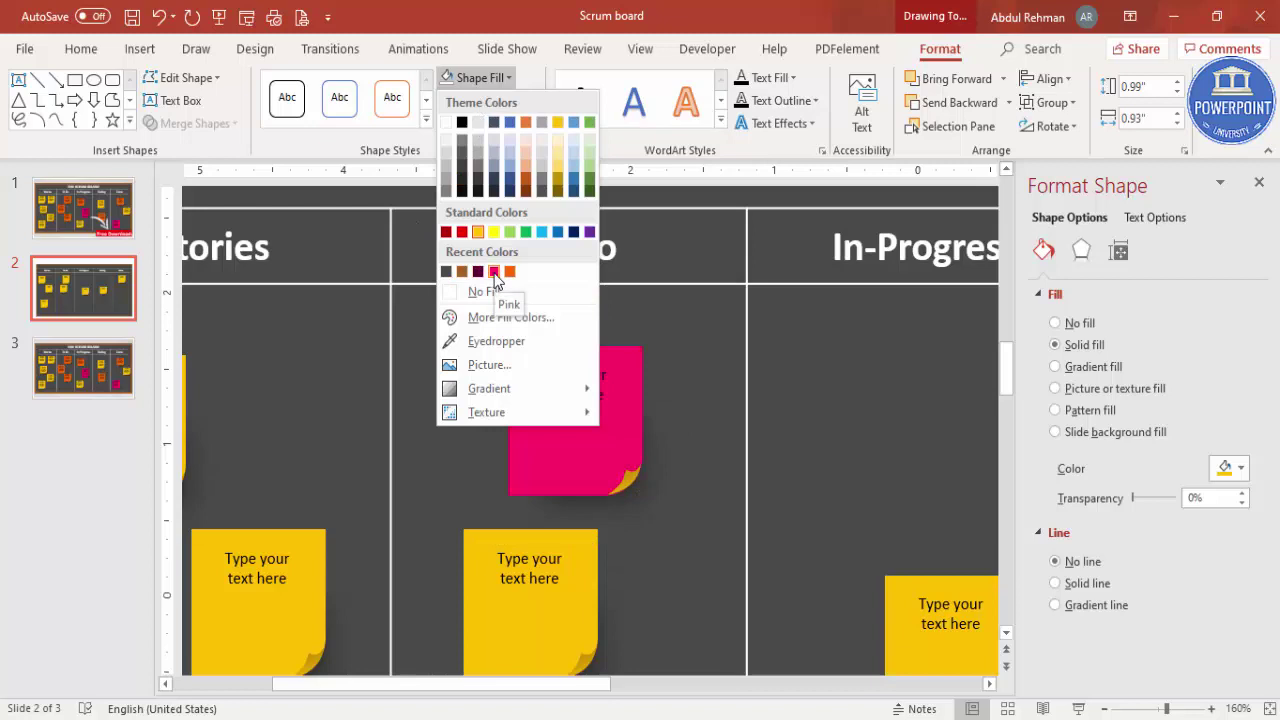
click(494, 272)
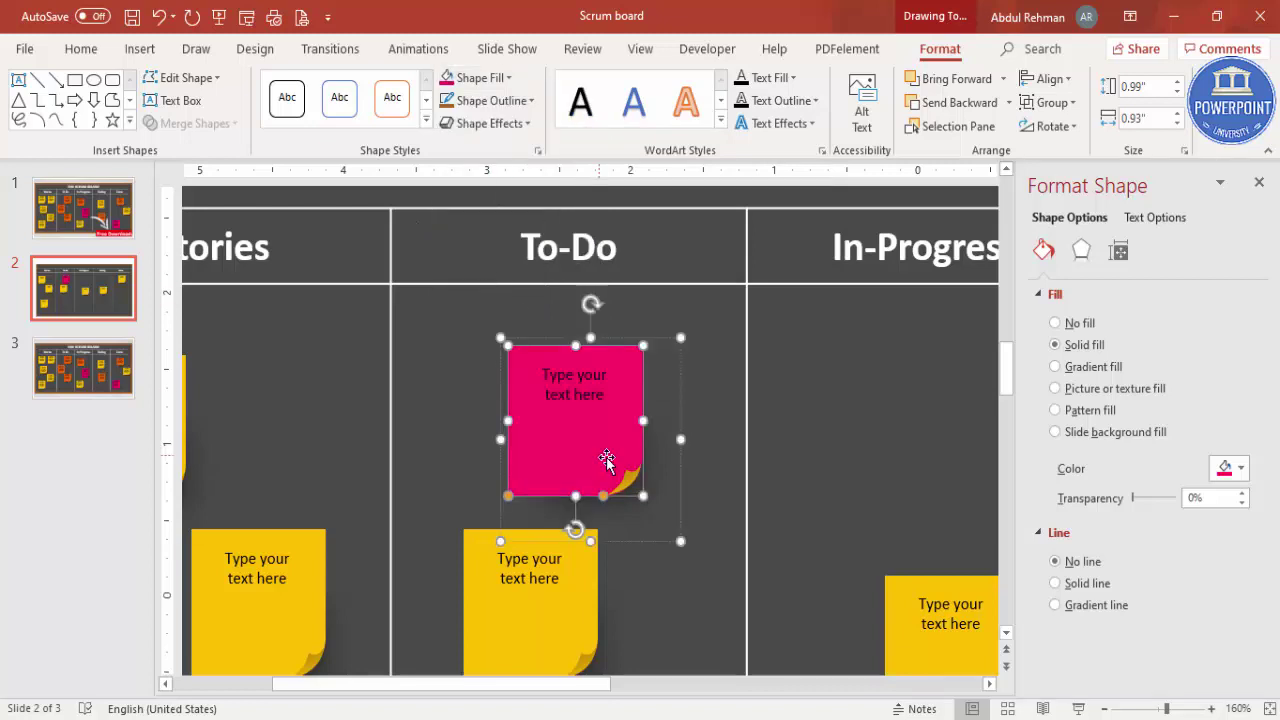
Fill the note's curled corner yellow via More Fill Colors.
click(631, 484)
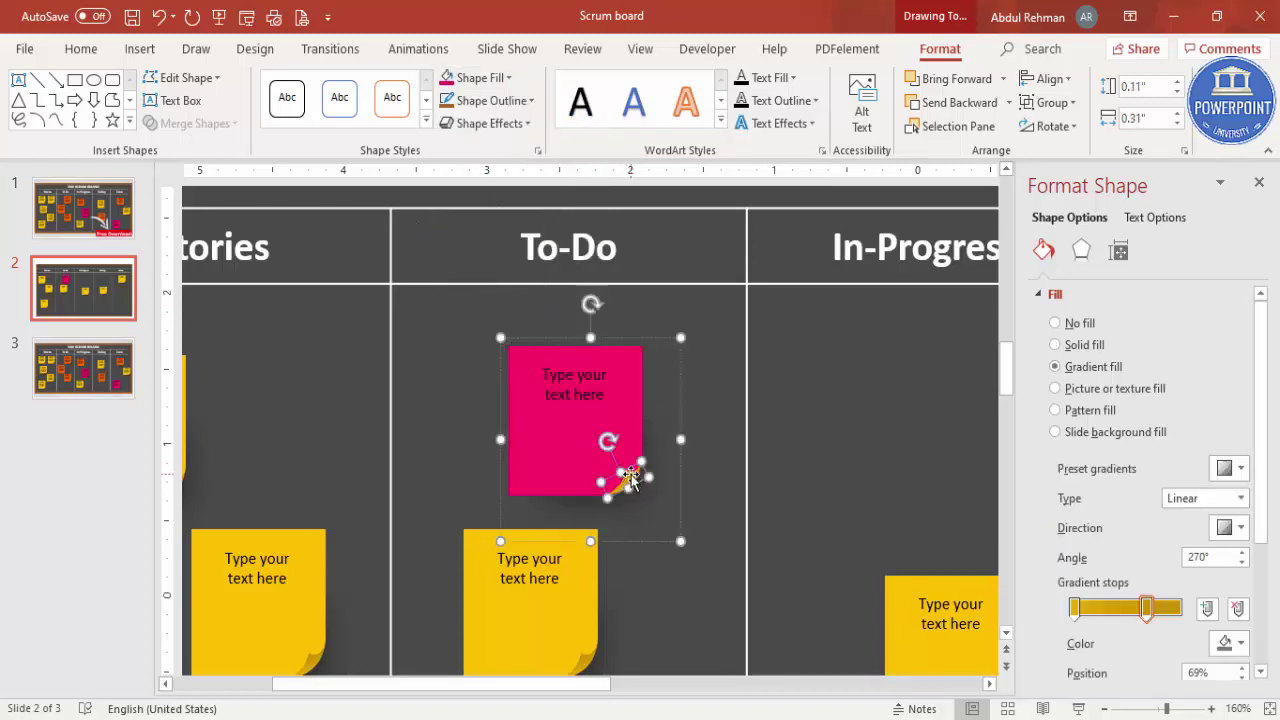
click(509, 78)
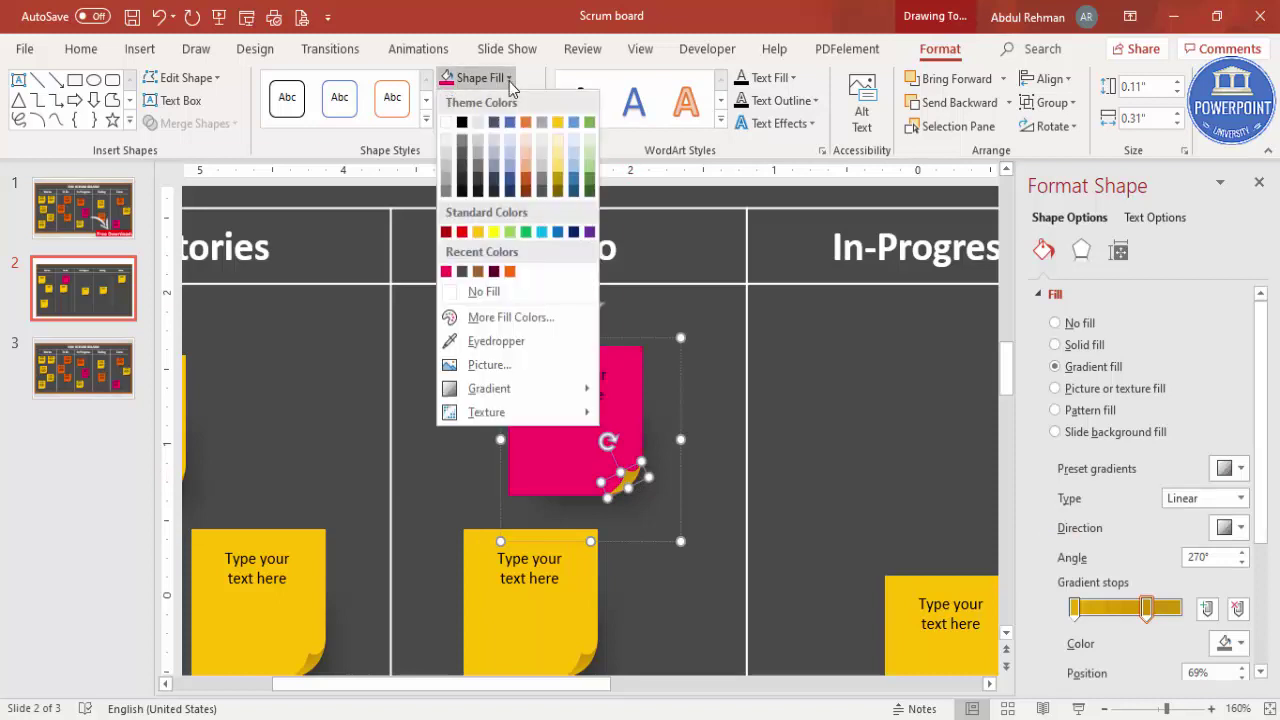
click(512, 318)
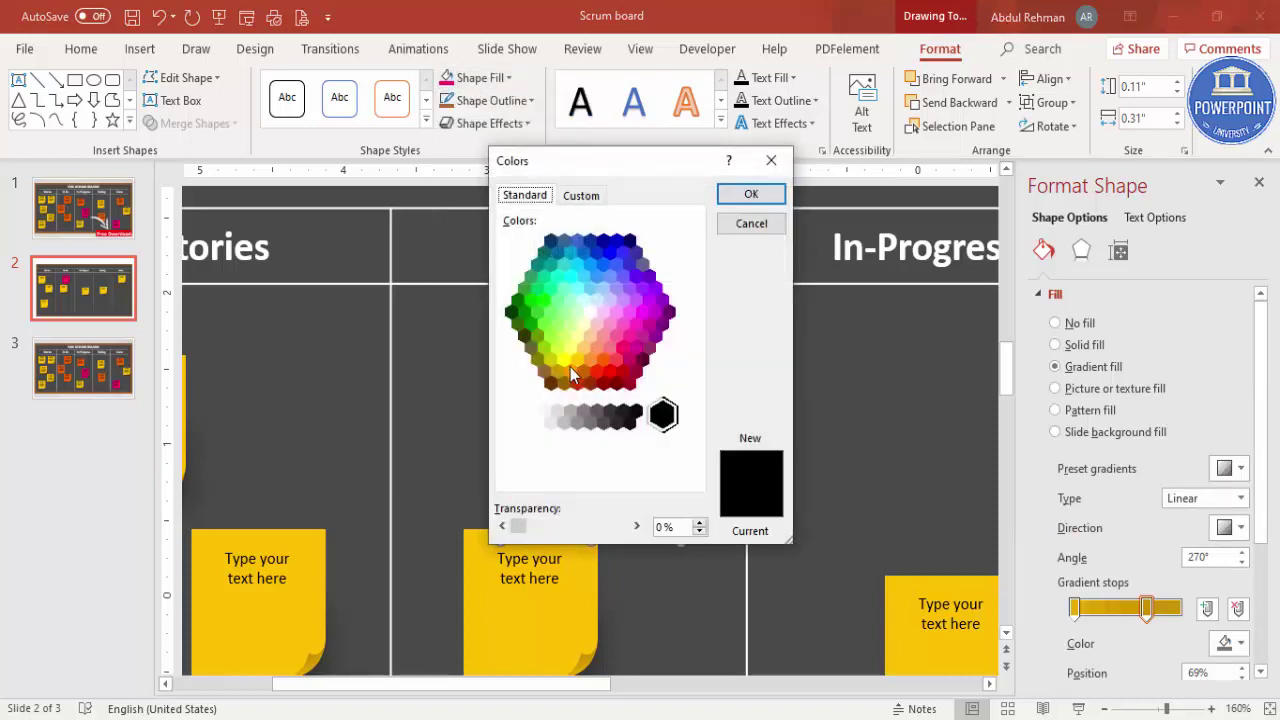
click(641, 327)
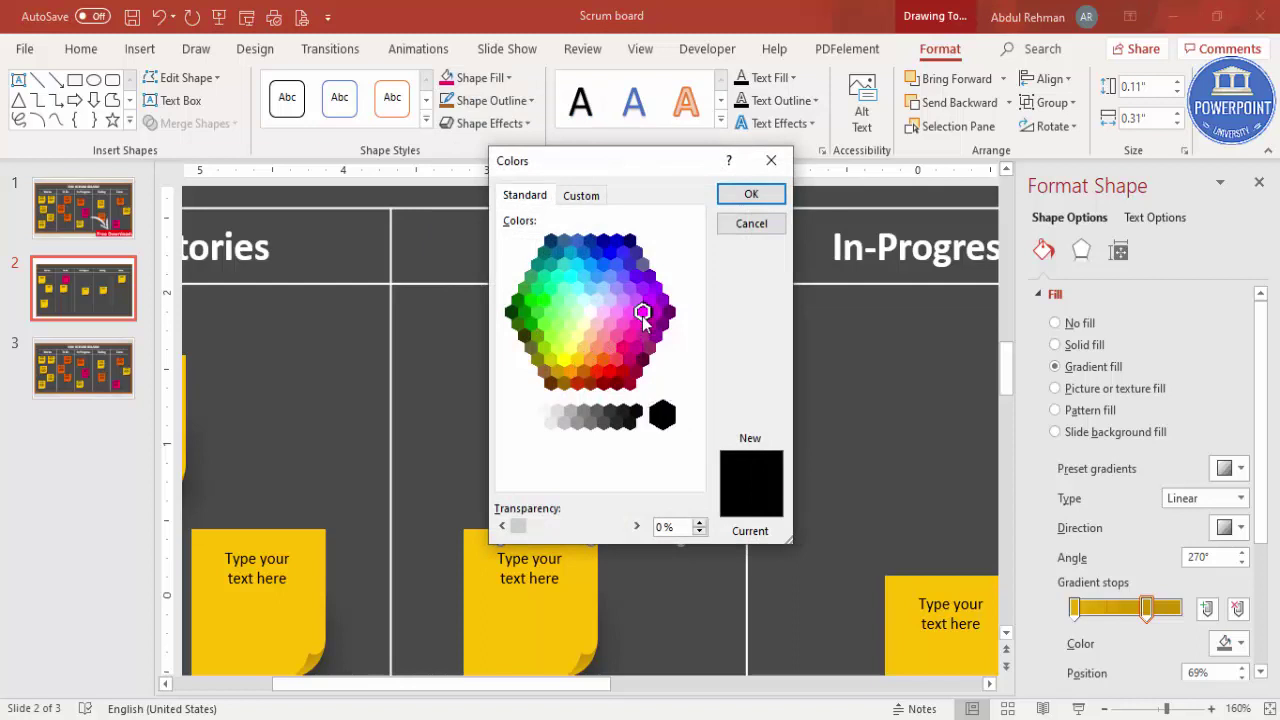
click(553, 359)
click(574, 359)
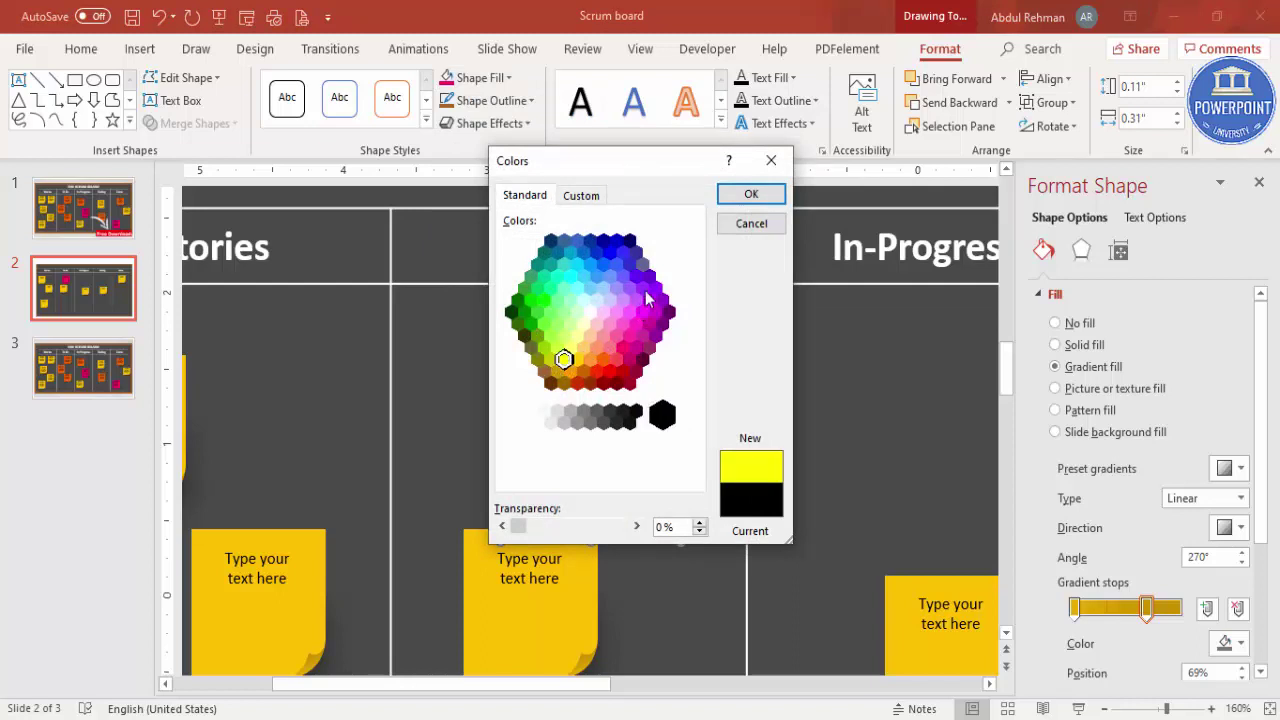
click(745, 196)
click(814, 408)
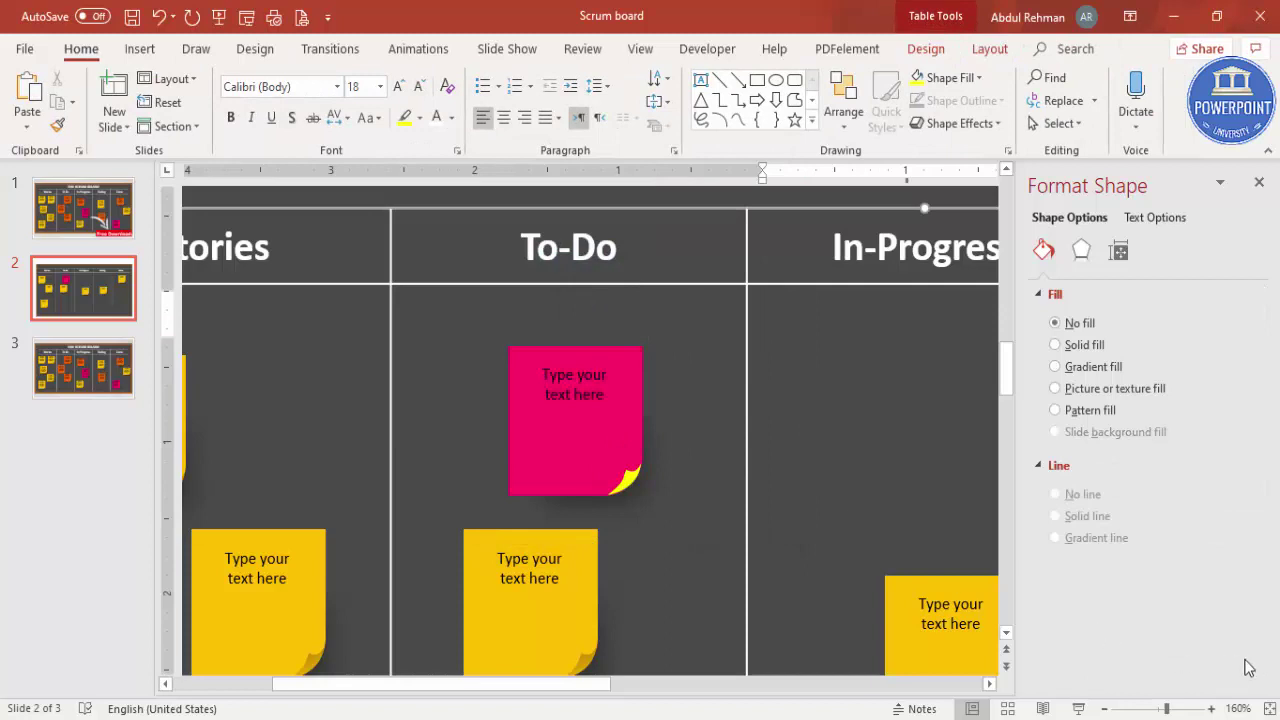
Ctrl+drag a copy of the pink note low into the In-Progress column.
click(1259, 708)
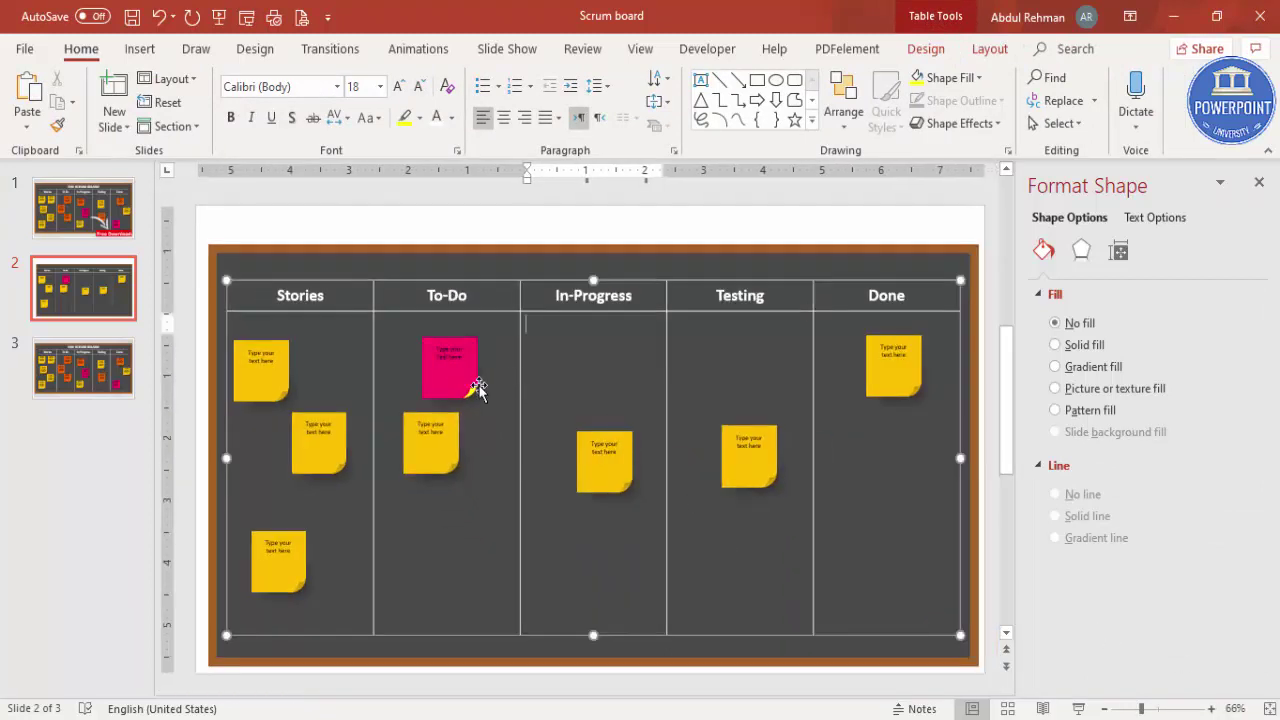
click(468, 366)
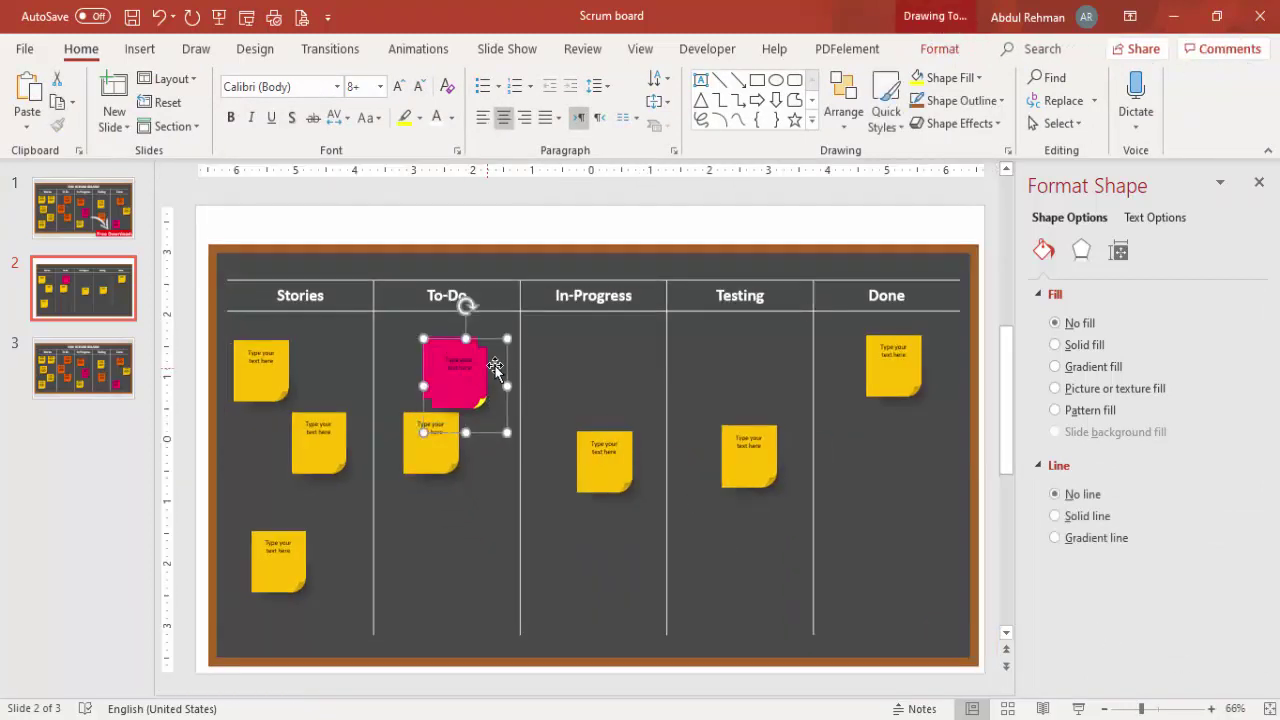
ctrl+drag(497, 367, 651, 576)
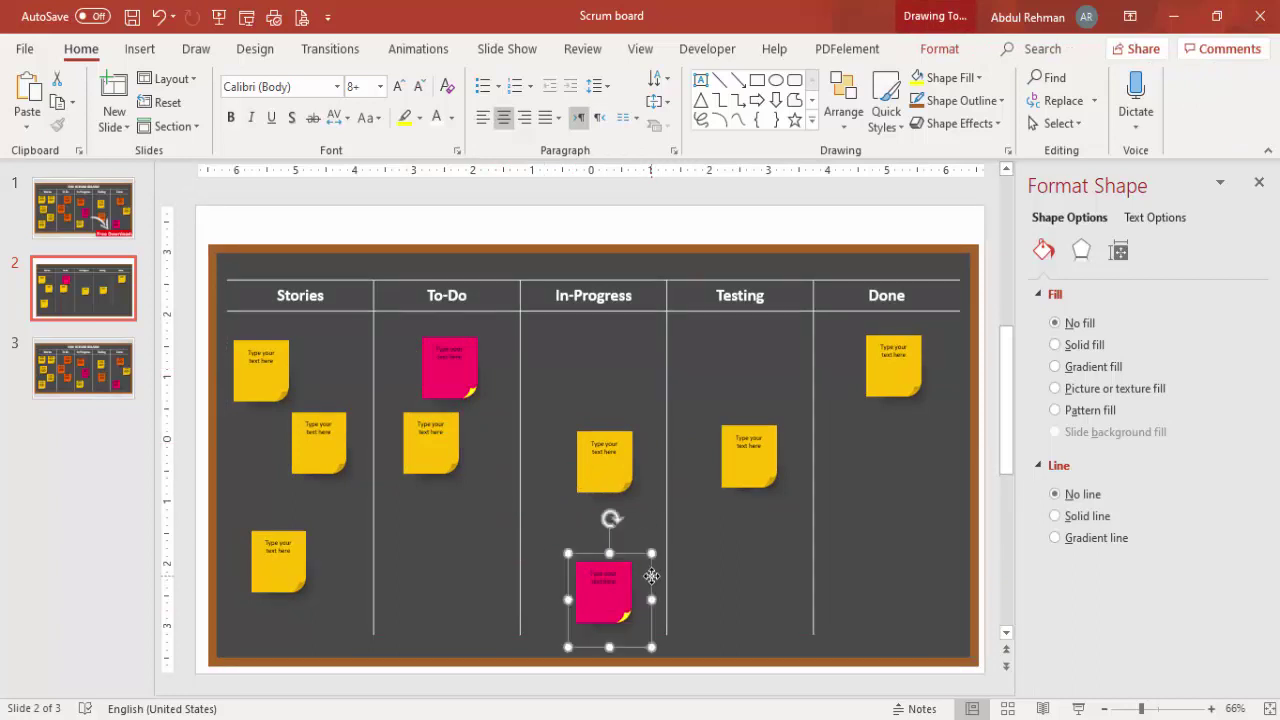